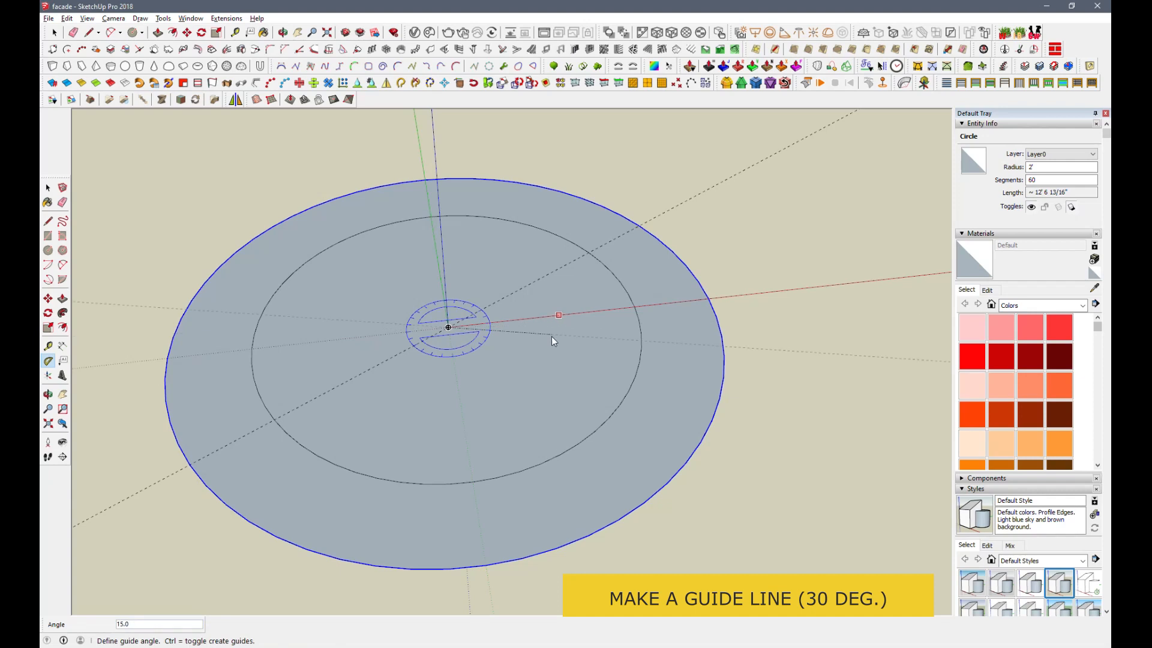
Step: Place a 30-degree guide line through the circle's centre and draw edges across the ring along both guides
text(0)
key(Return)
key(l)
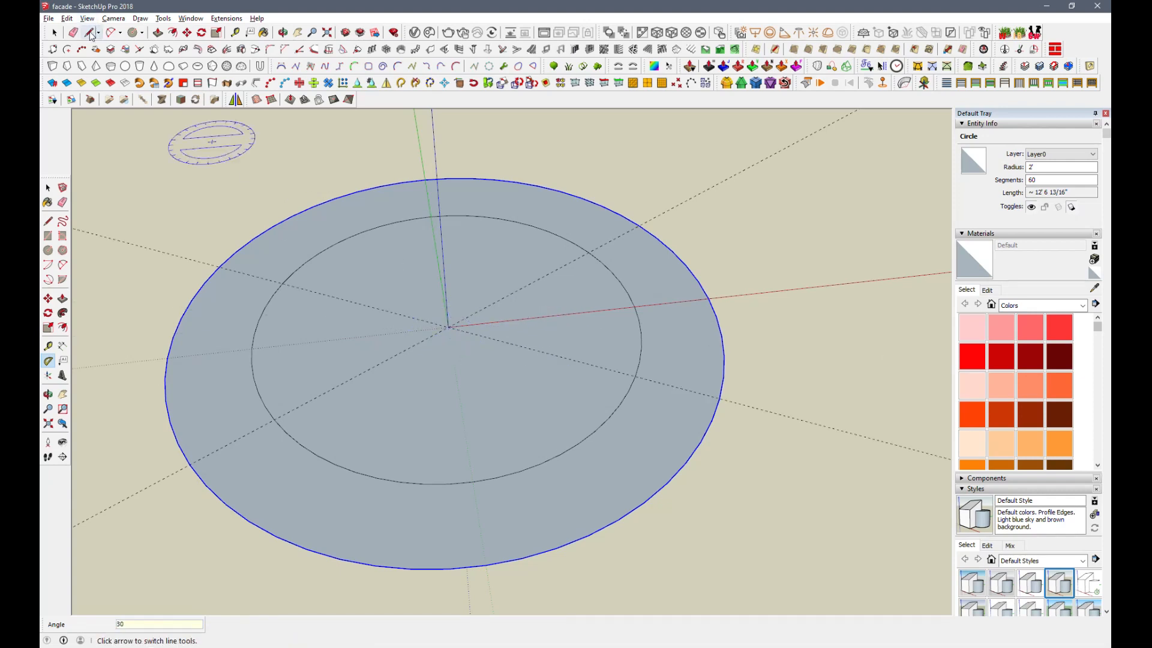
click(588, 252)
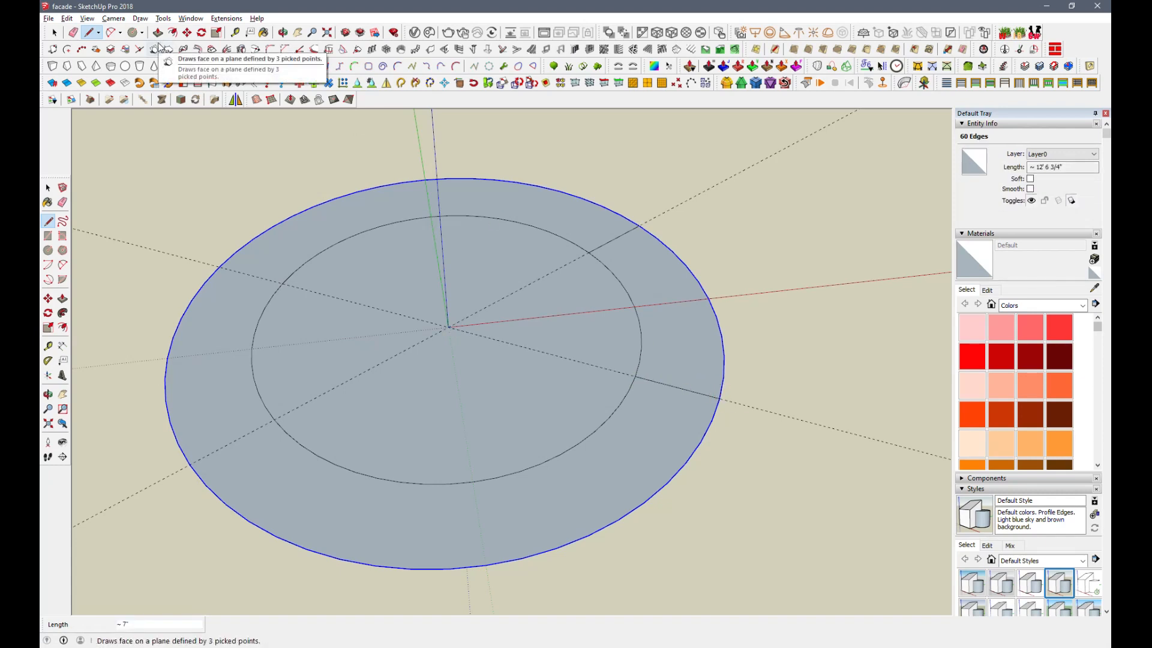
Step: Offset the outline of the ring segment between the two guides inward to leave a small gap
click(173, 34)
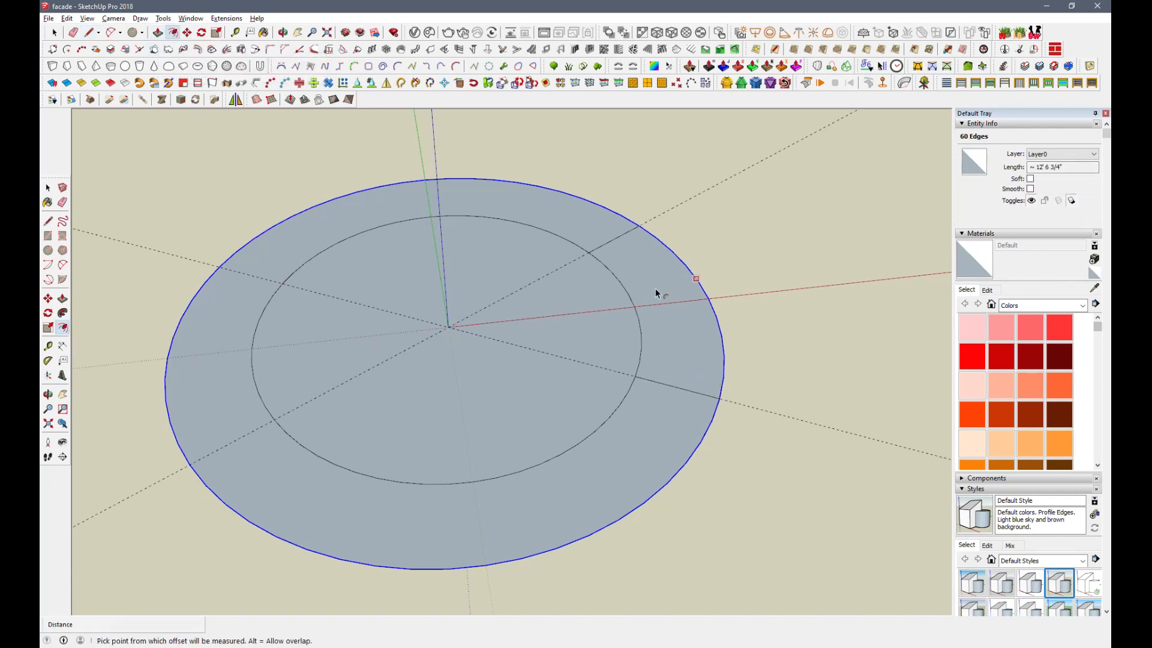
double_click(664, 283)
Step: Draw a straight line joining the two outer corners of the offset ring segment
click(90, 32)
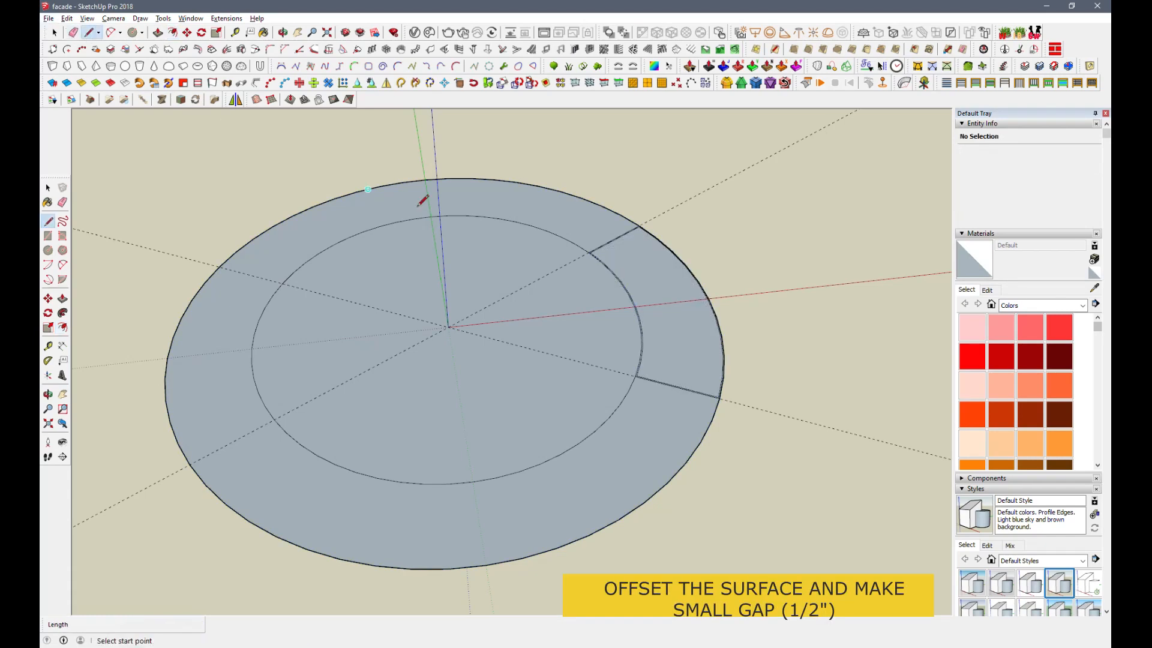
scroll(673, 367, up, 2)
scroll(623, 344, up, 3)
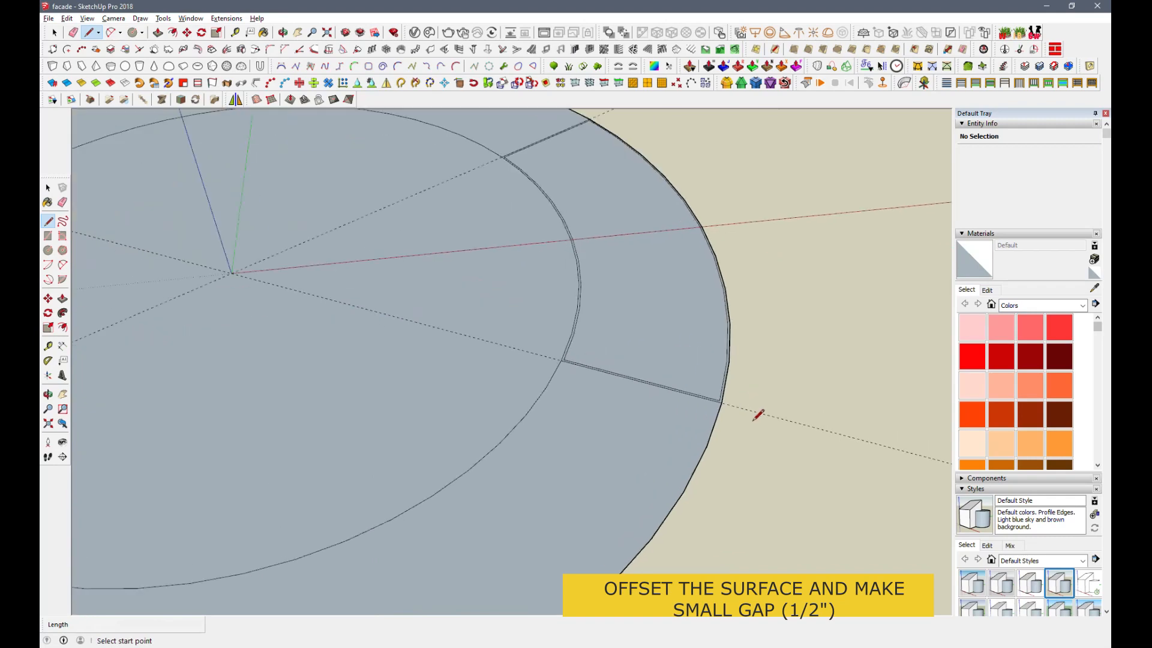
click(704, 394)
scroll(676, 401, down, 5)
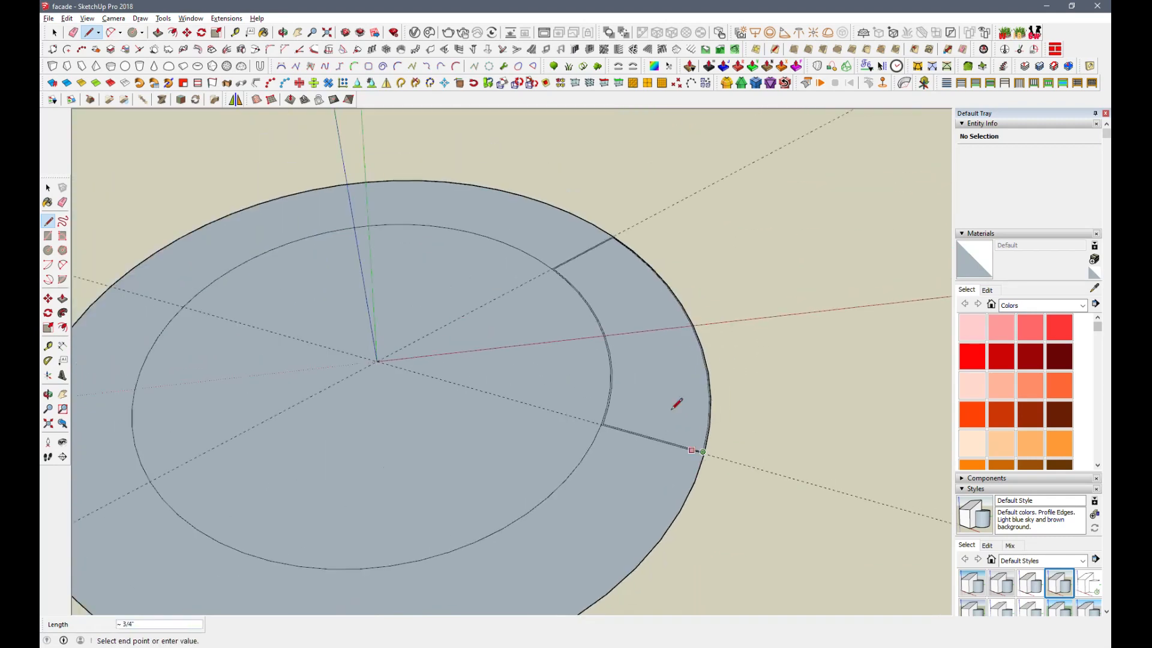
scroll(613, 237, up, 6)
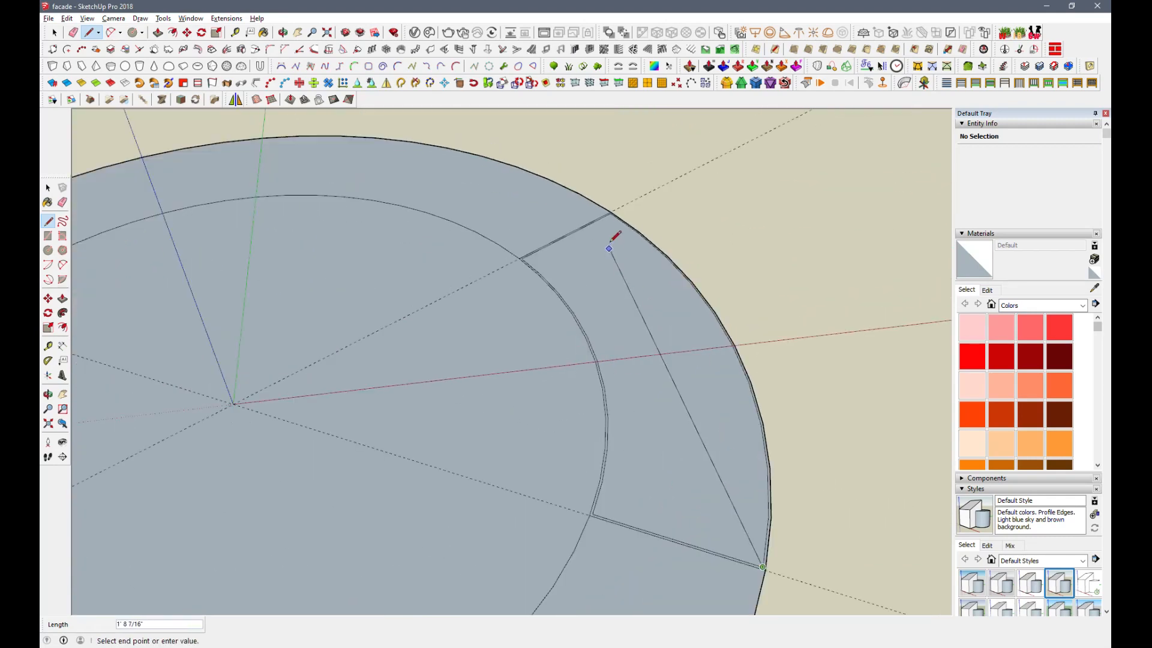
click(614, 201)
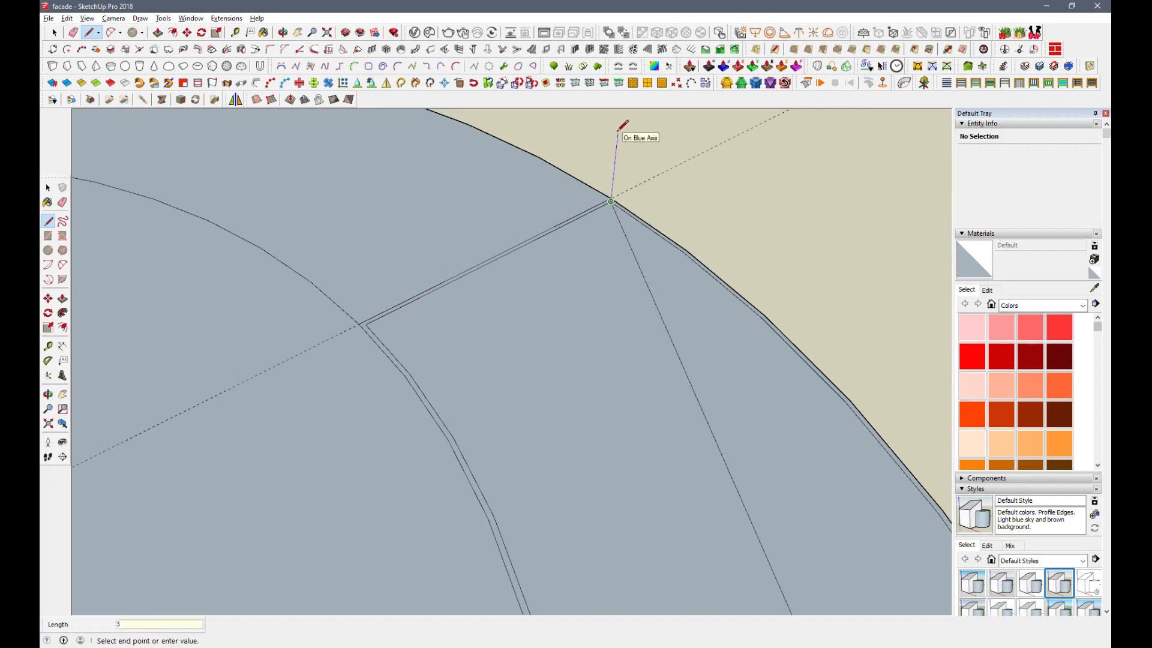
Step: Draw a 3-inch vertical edge up from each end of the line and join their tops to form a vertical face
key(Return)
scroll(561, 217, down, 5)
key(Escape)
scroll(667, 533, up, 2)
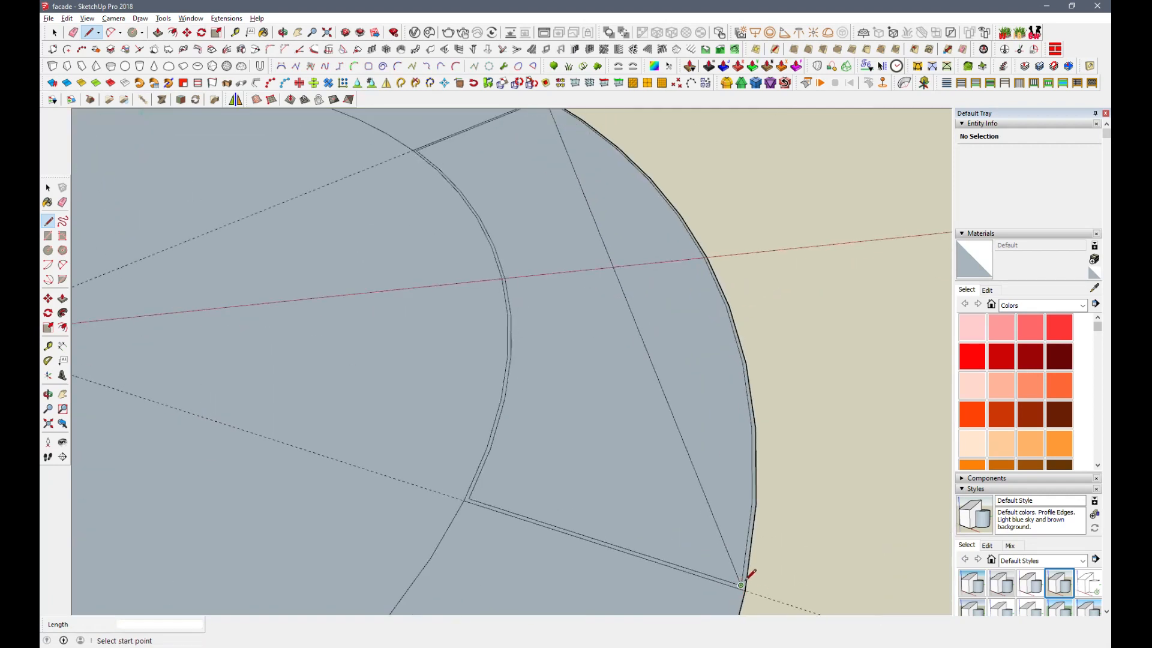
middle_drag(742, 533, 771, 318)
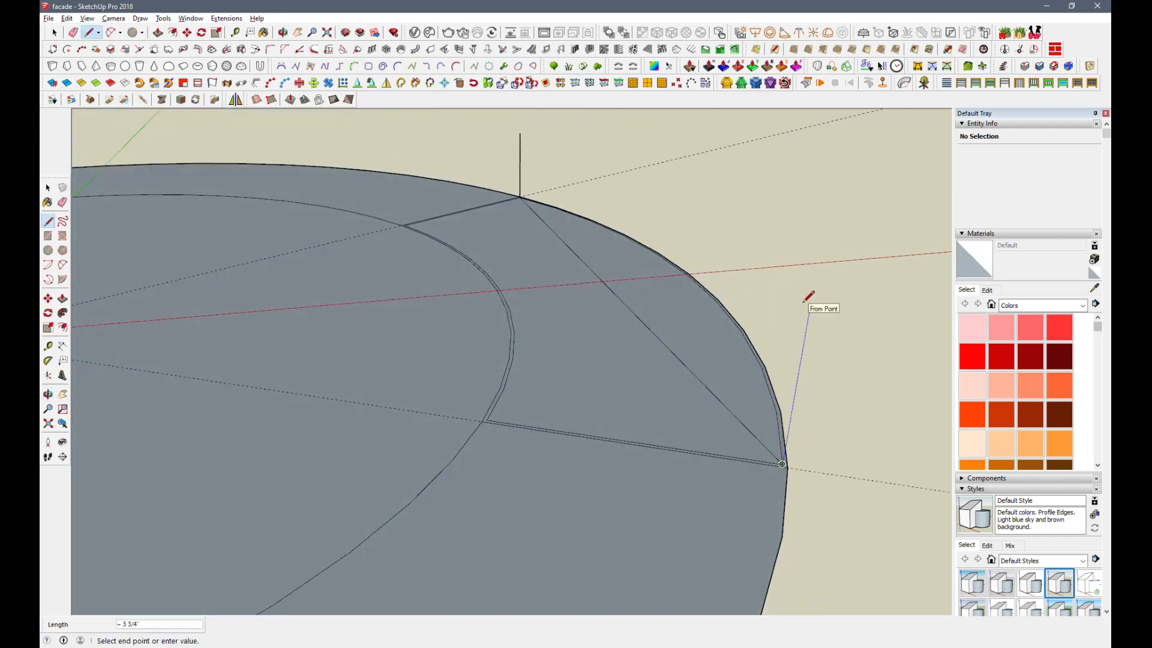
key(Return)
scroll(746, 450, down, 1)
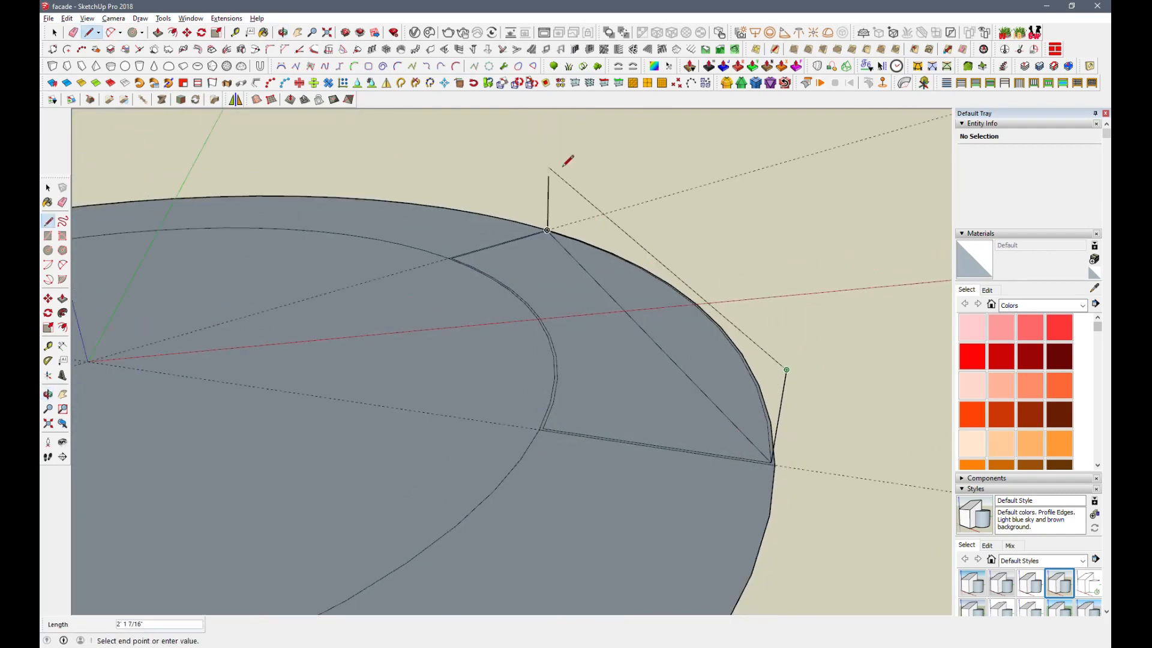
click(549, 177)
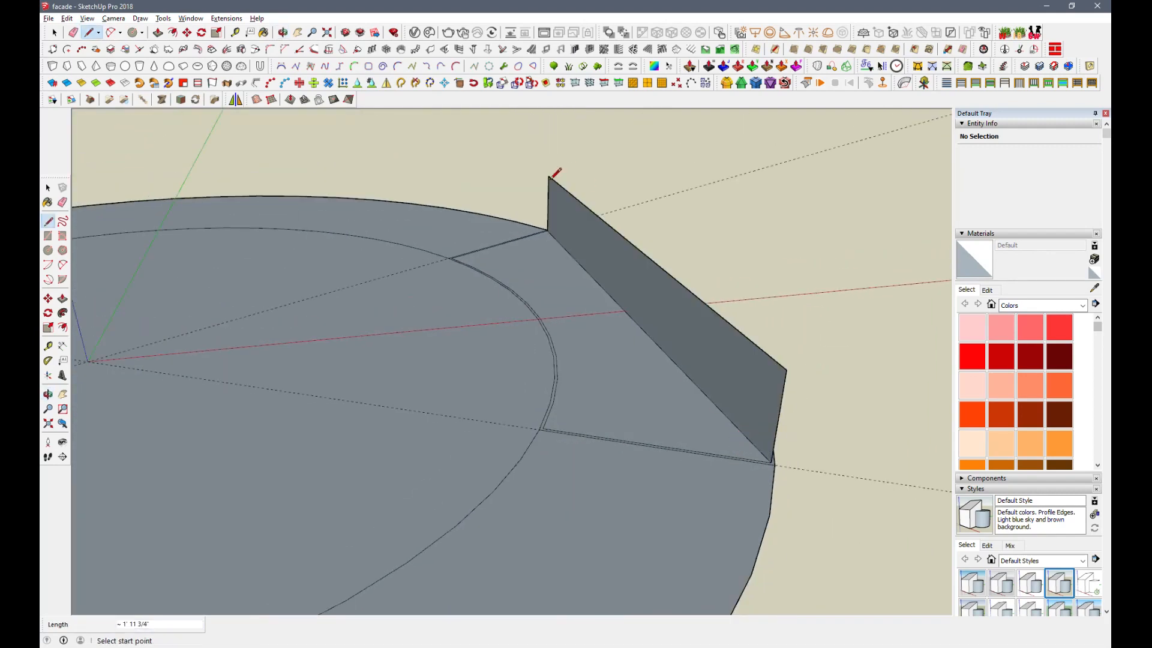
Step: Draw a downward arc between the vertical face's two top corners with a bulge of about 1 5/8"
click(105, 33)
click(549, 176)
click(786, 369)
click(666, 318)
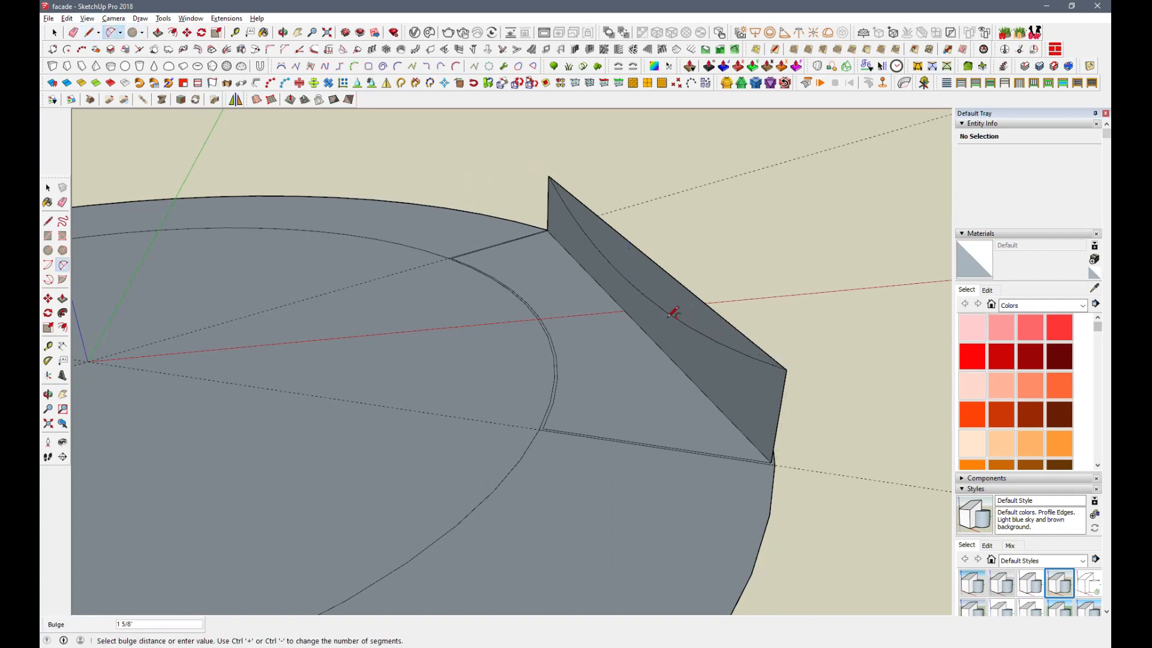
click(73, 33)
click(673, 276)
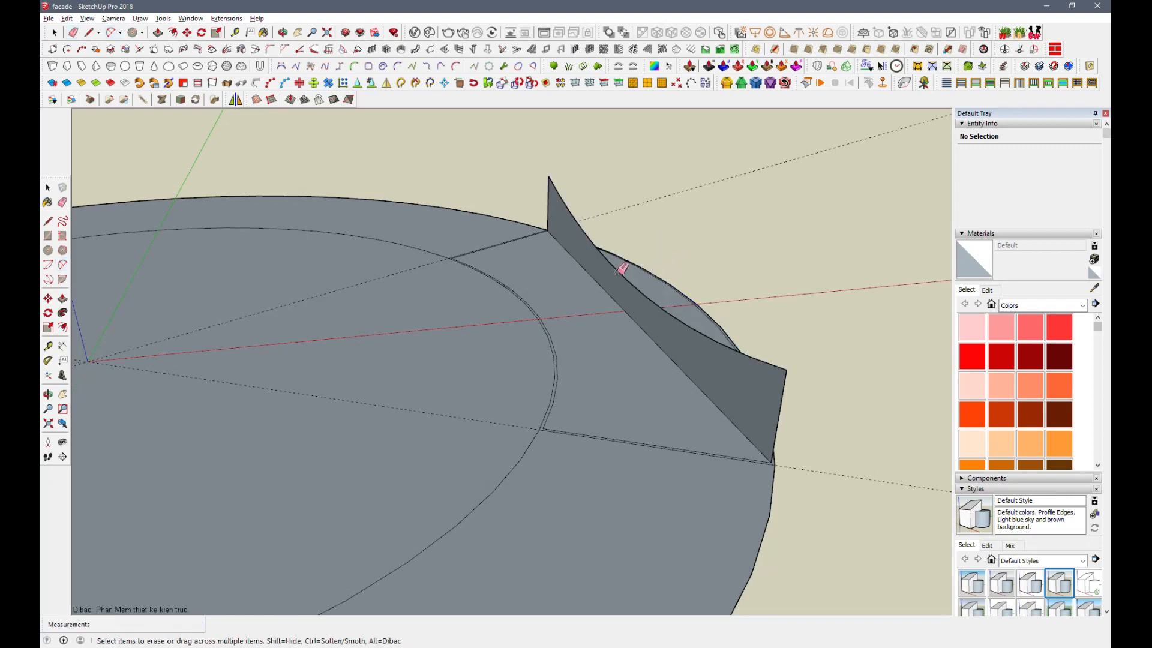
key(ctrl+z)
Step: Set the arc's segment count to 19 and delete the straight edge above it
click(55, 32)
click(707, 342)
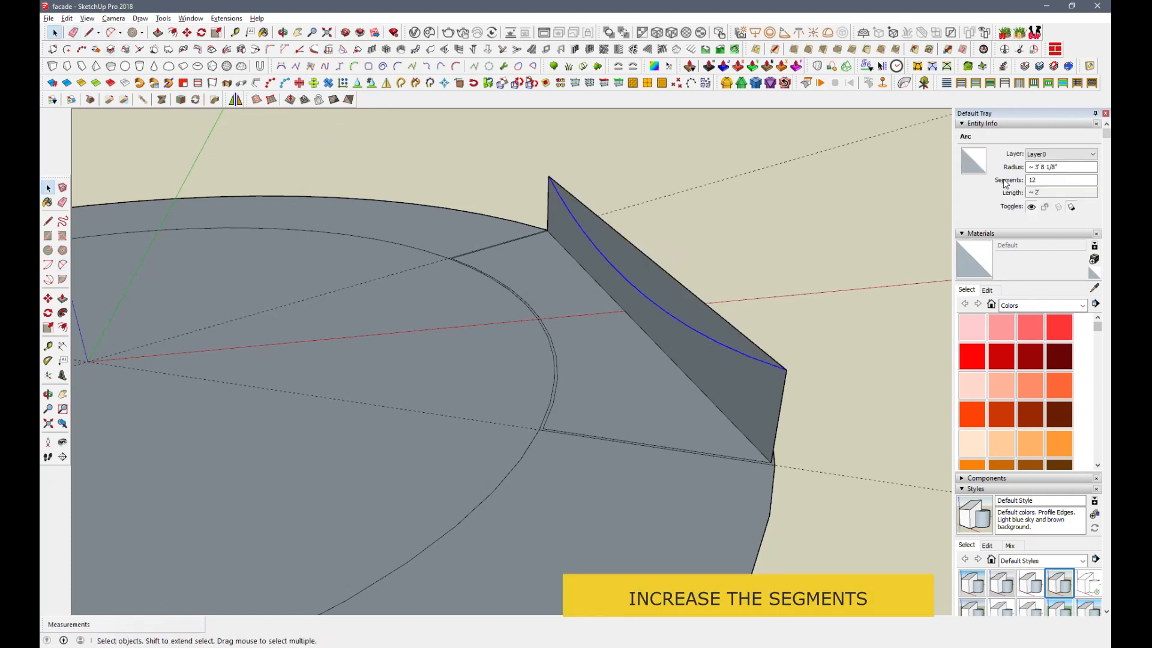
click(1042, 180)
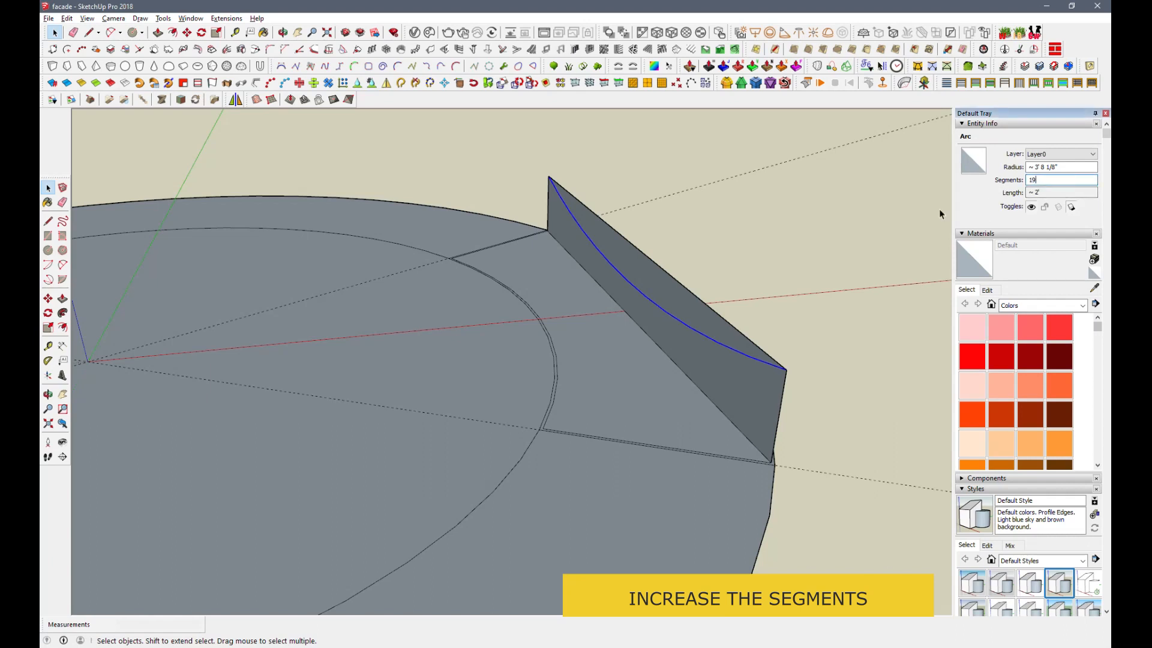
key(Return)
click(663, 275)
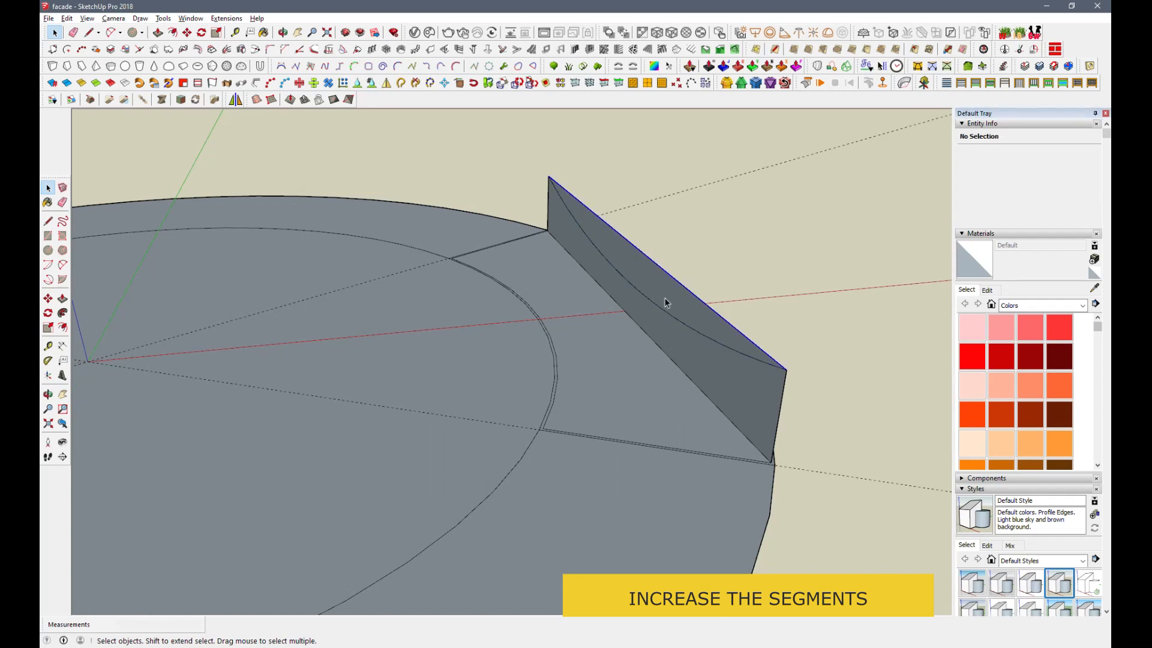
middle_drag(661, 423, 634, 403)
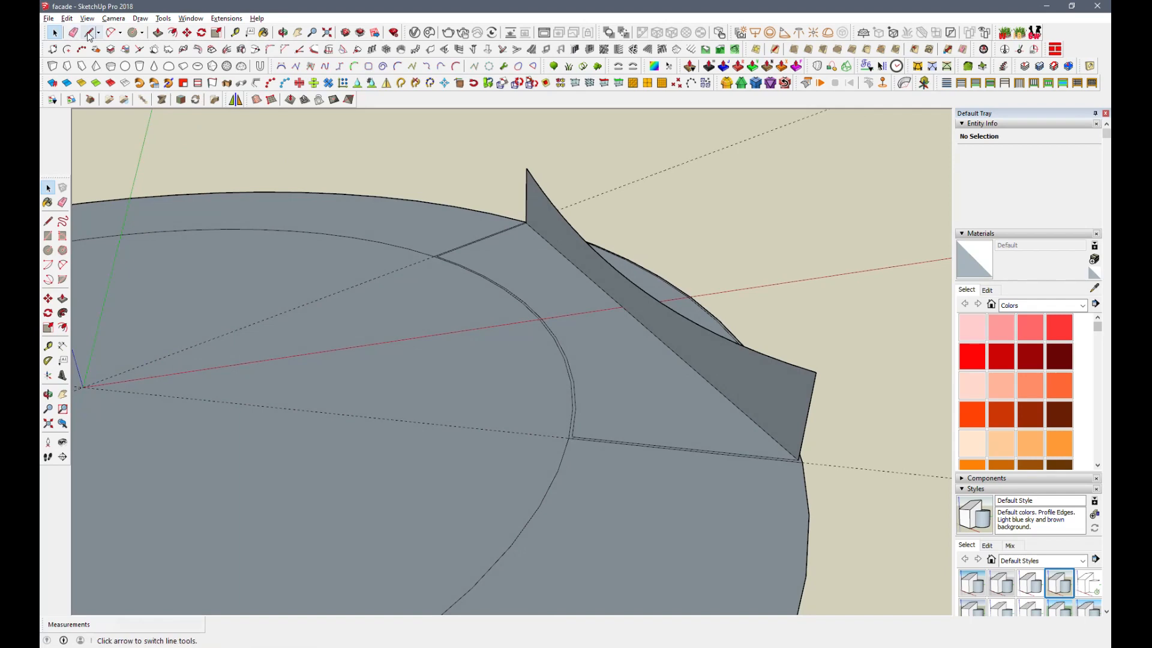
Step: Draw a sloping edge from the offset segment's far inner corner to the adjacent top corner of the vertical face
click(90, 34)
scroll(442, 258, up, 5)
click(437, 264)
scroll(443, 324, down, 1)
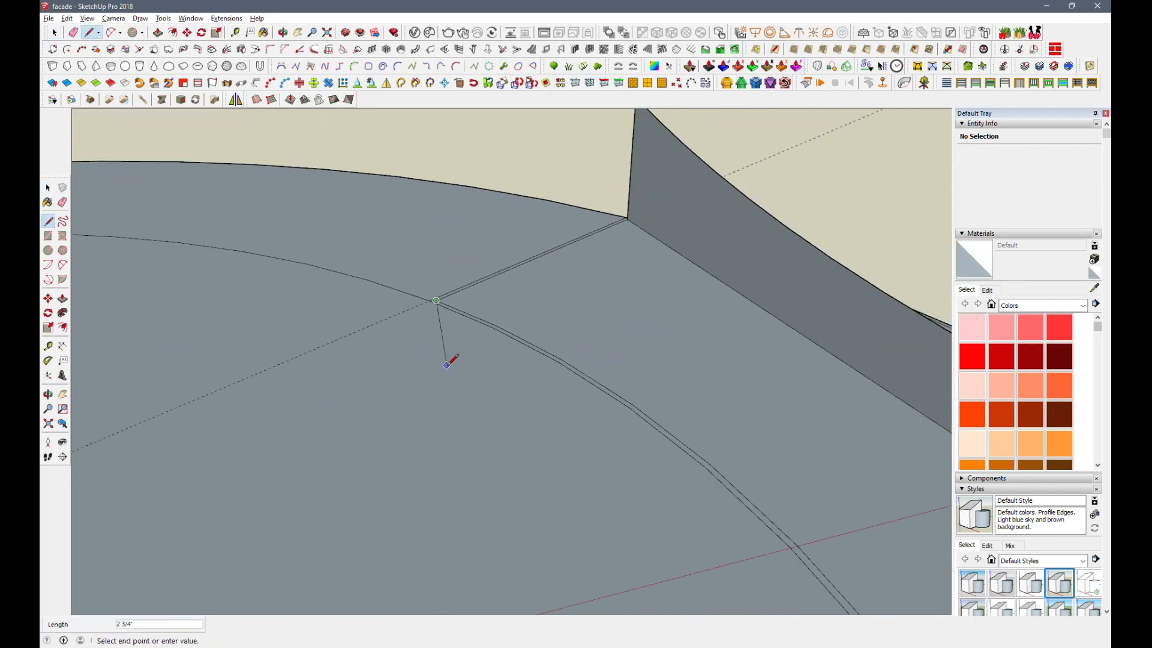
scroll(456, 336, down, 2)
click(617, 144)
scroll(552, 191, down, 2)
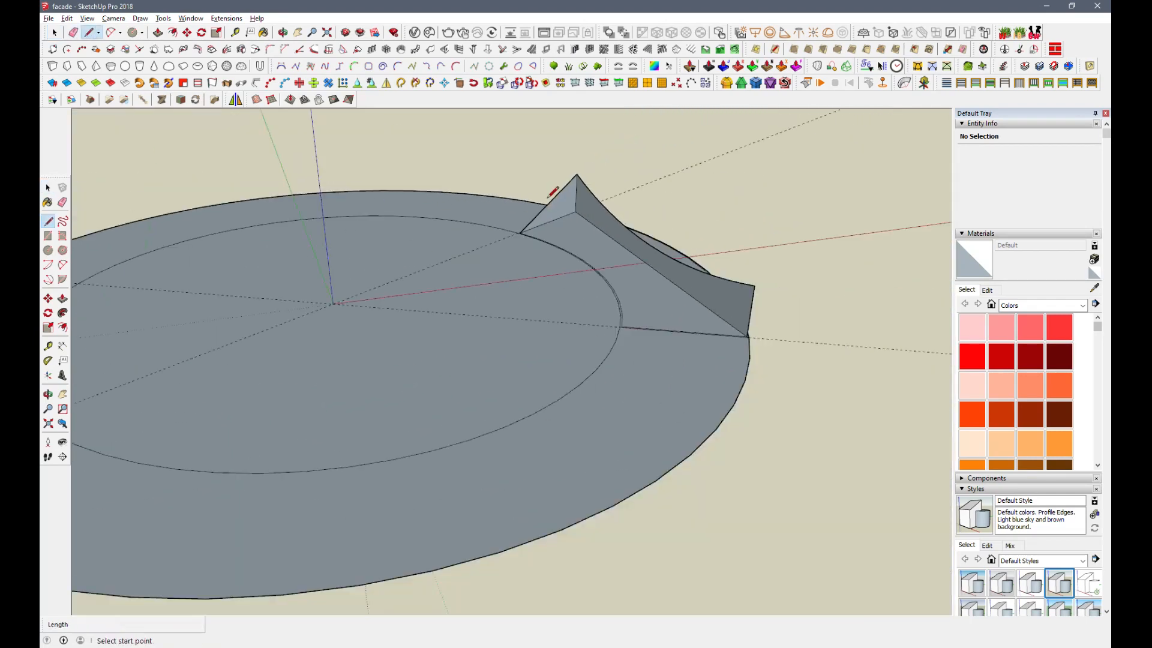
Step: Draw the matching sloping edge from the near inner corner to the other top corner, closing the second triangular side
scroll(622, 319, up, 2)
scroll(627, 324, up, 2)
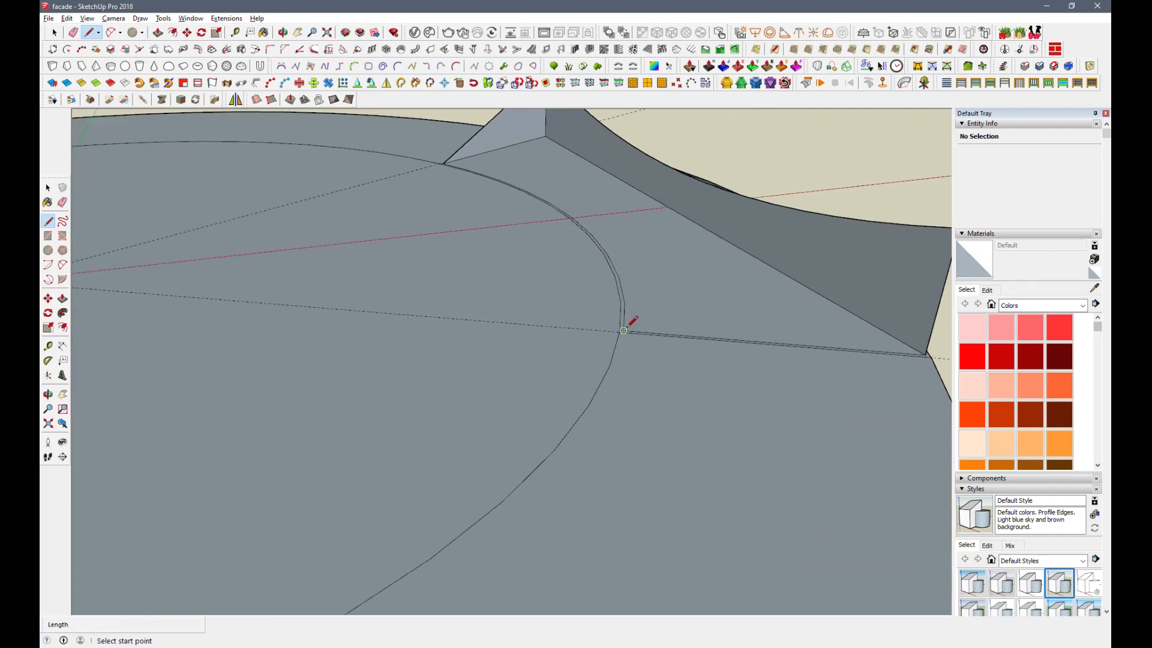
click(623, 330)
scroll(624, 330, down, 2)
click(887, 250)
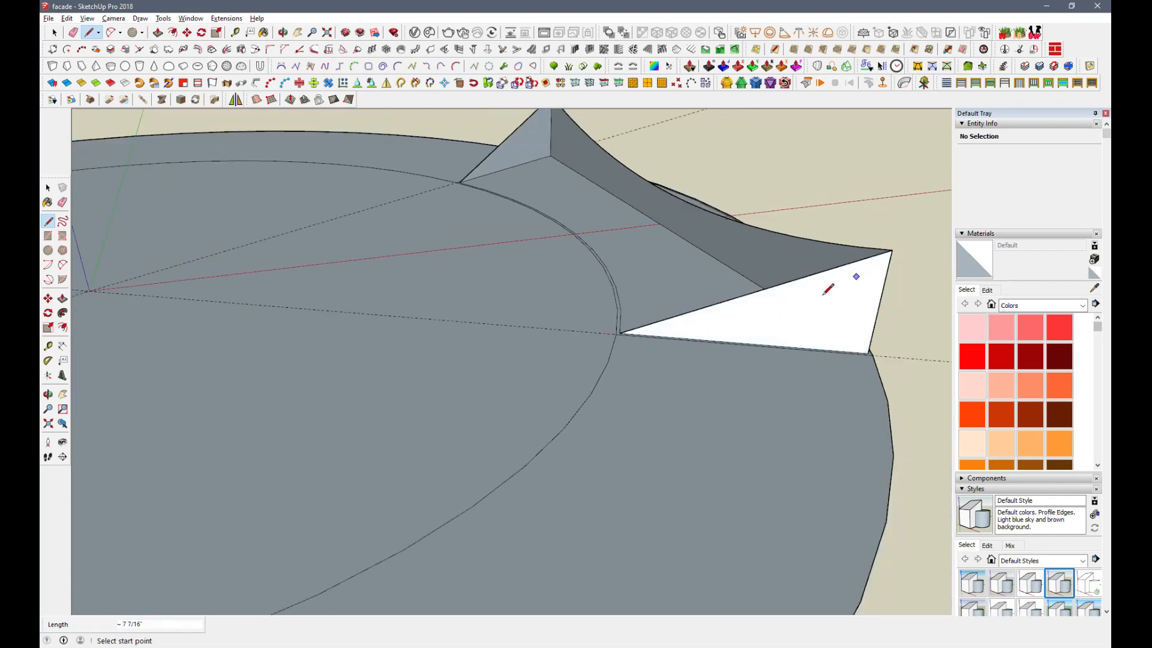
Step: Select the top arc, both sloping edges and the offset inner arc, and generate a Sandbox surface from these contours
click(54, 33)
scroll(717, 377, down, 1)
click(717, 377)
click(715, 372)
scroll(635, 451, down, 2)
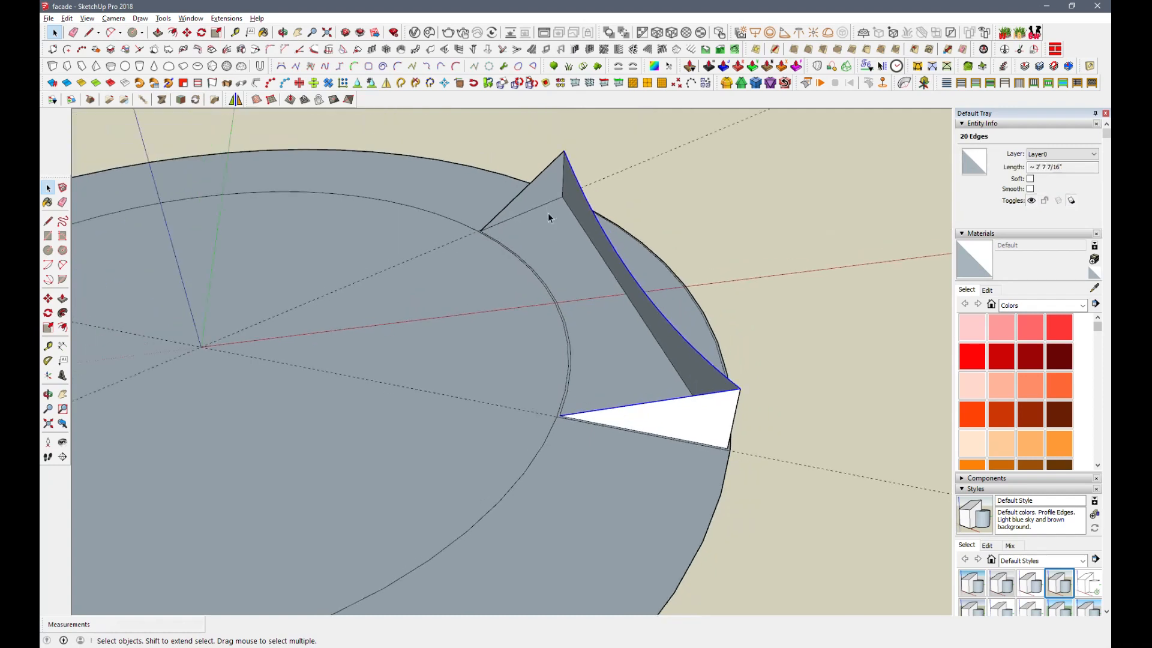
shift+click(548, 169)
scroll(551, 308, up, 2)
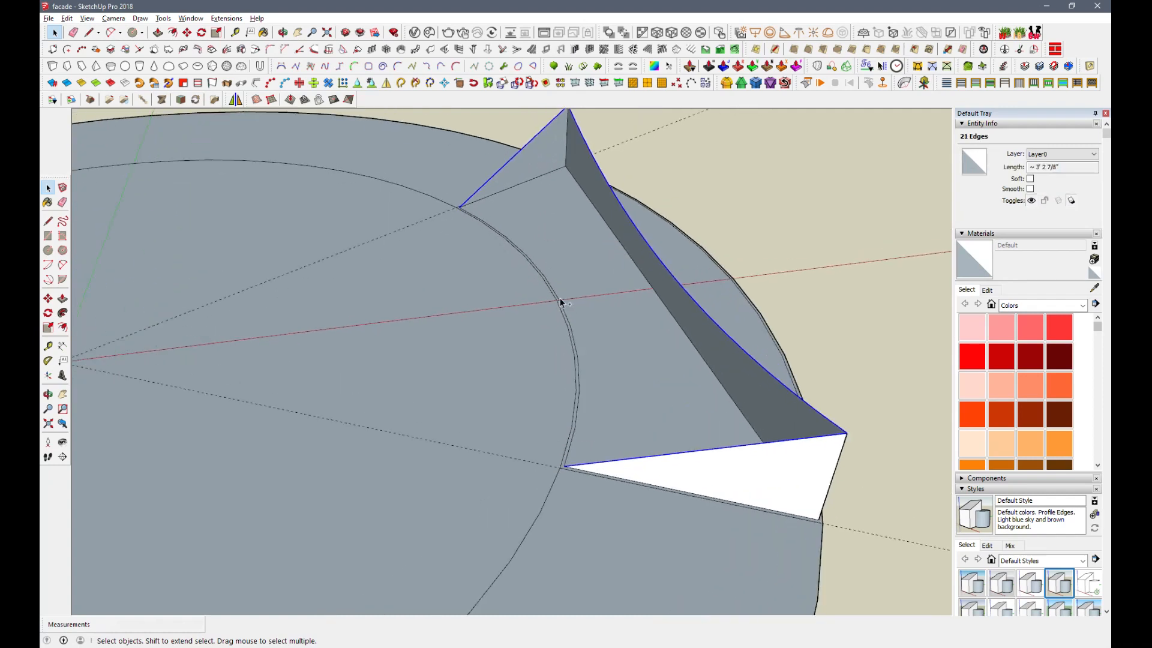
middle_drag(582, 421, 556, 428)
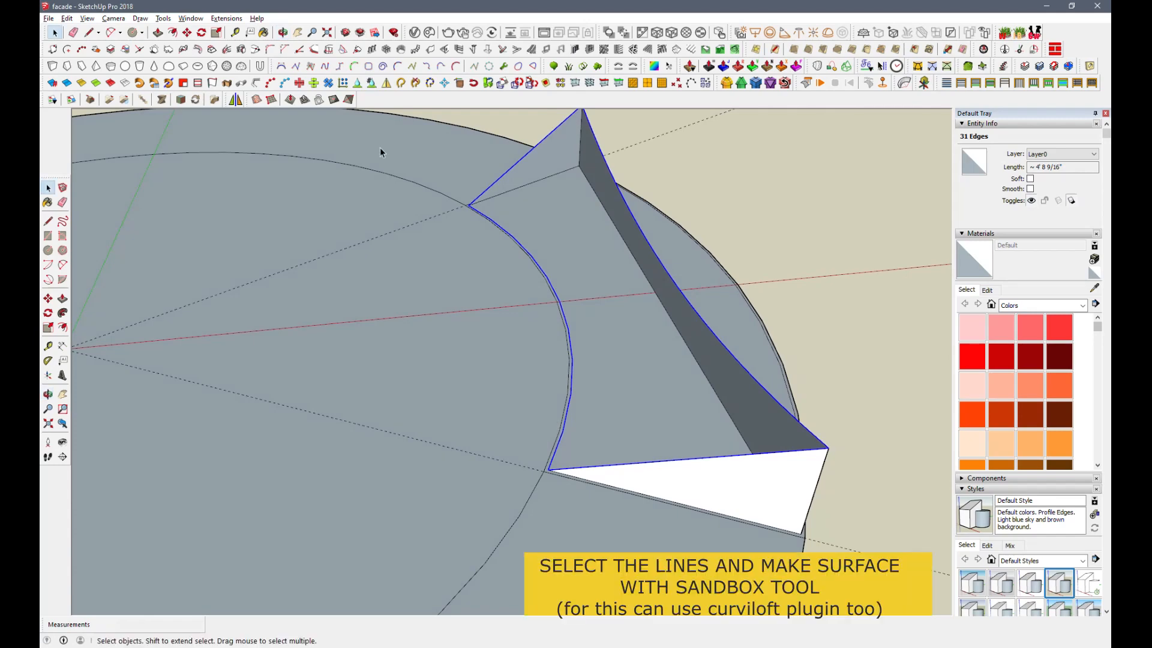
click(256, 99)
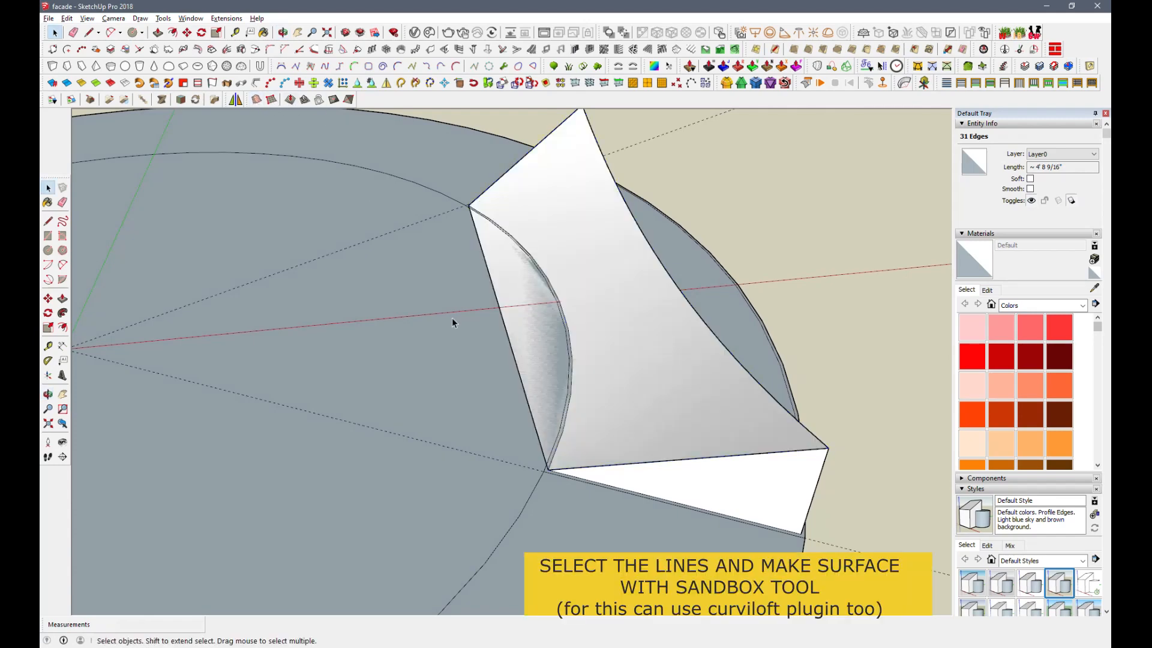
Step: Open the surface group for editing and delete the excess edges spanning outside the inner arc so the surface follows its curve
click(511, 346)
double_click(511, 343)
click(512, 343)
click(510, 342)
key(Delete)
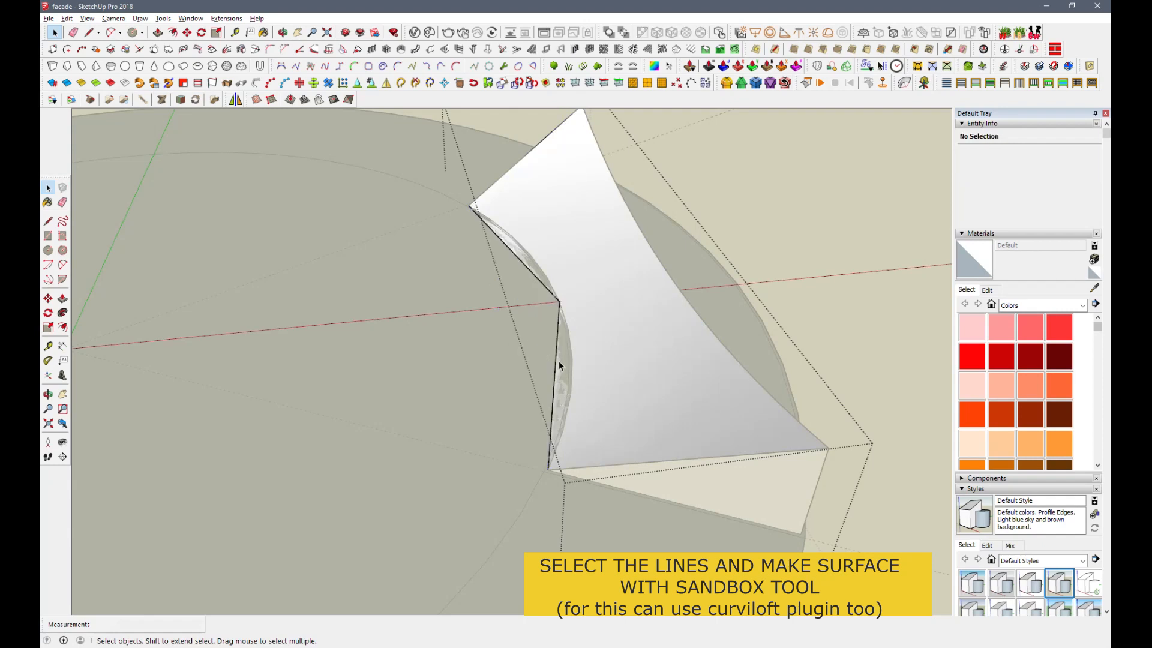
click(556, 357)
key(Delete)
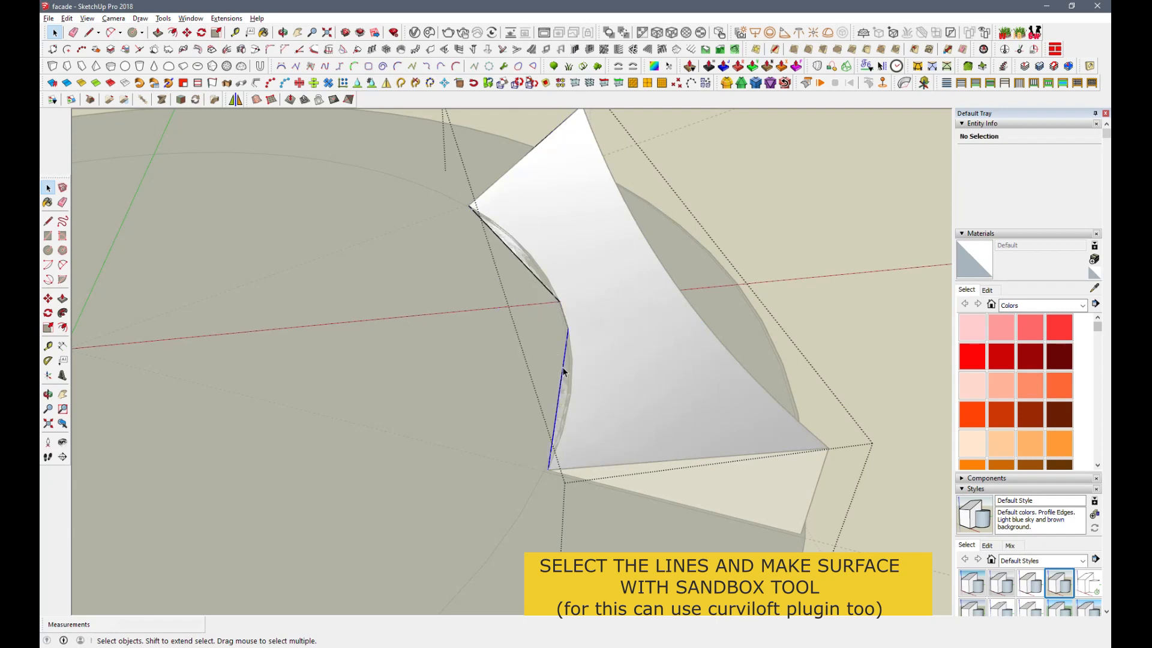
click(564, 396)
key(Delete)
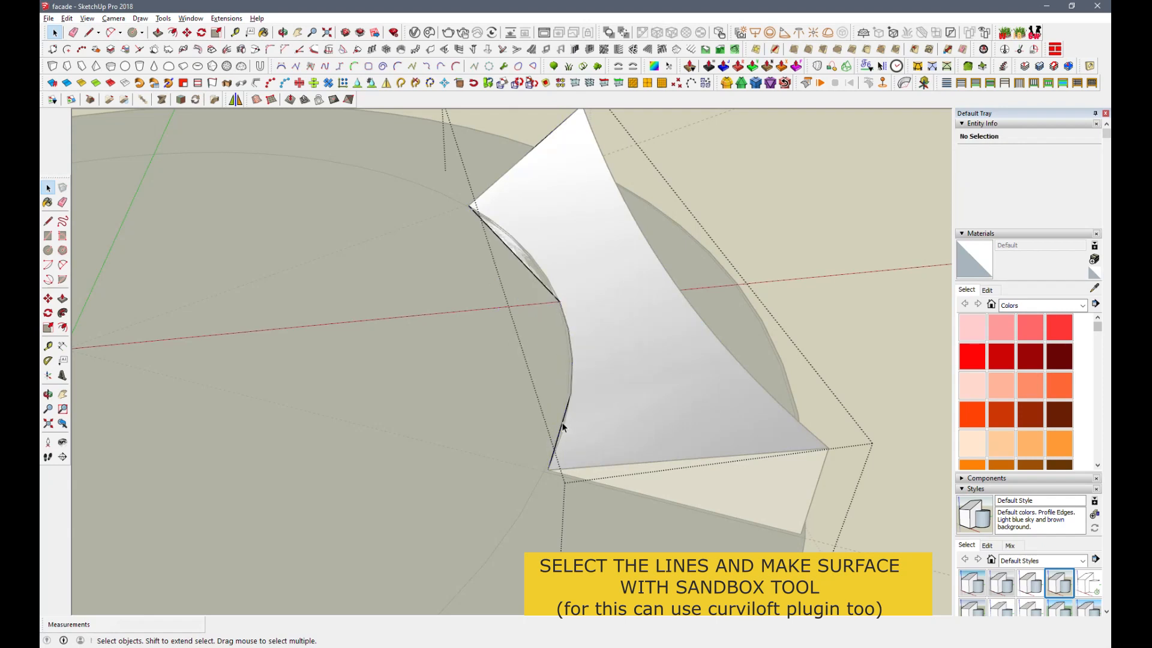
key(Delete)
key(Delete)
click(508, 240)
key(Delete)
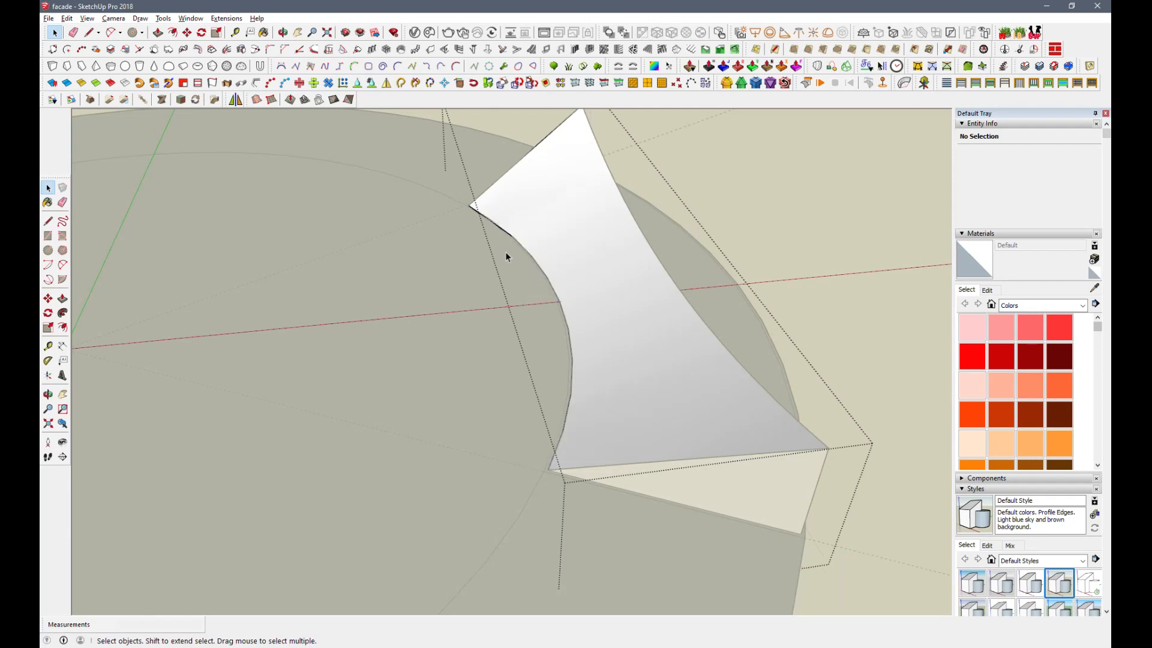
scroll(506, 253, up, 3)
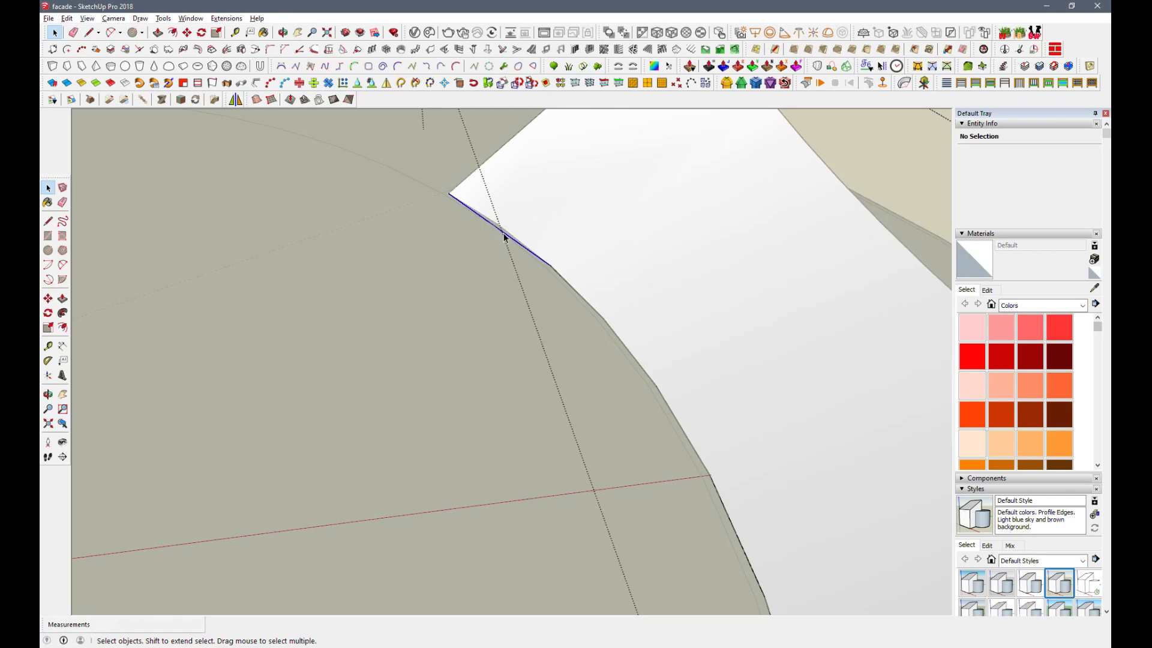
Step: Leave the surface group and delete the vertical faces beneath the curved surface, keeping their edges
scroll(503, 233, down, 6)
middle_drag(516, 442, 762, 316)
click(579, 419)
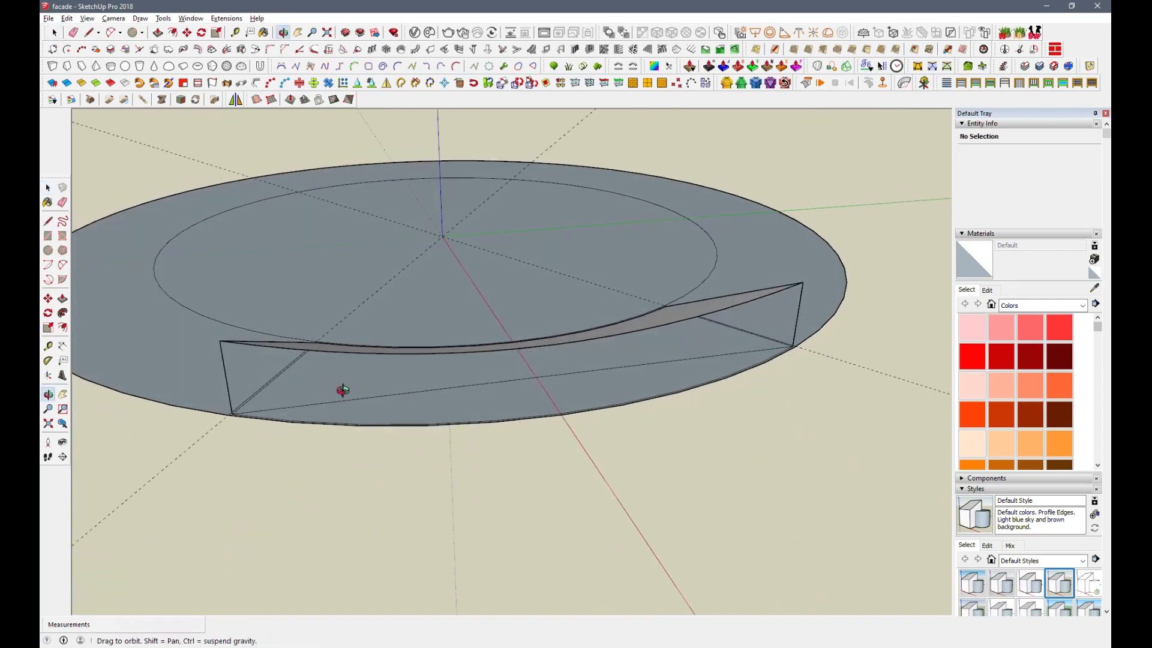
Step: Draw a short gap line about 1/8" long from the panel's inset base corner to where the angular guide meets the outer circle
middle_drag(339, 391, 527, 493)
scroll(527, 493, up, 5)
key(l)
scroll(578, 548, up, 5)
scroll(601, 565, up, 3)
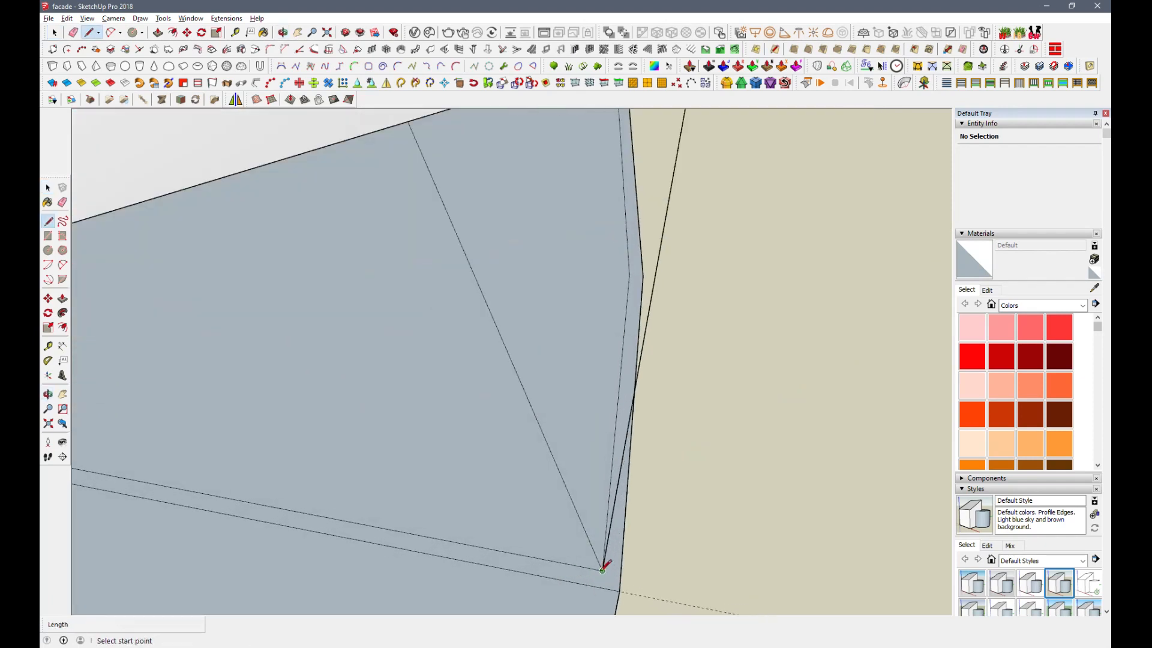
scroll(618, 591, up, 3)
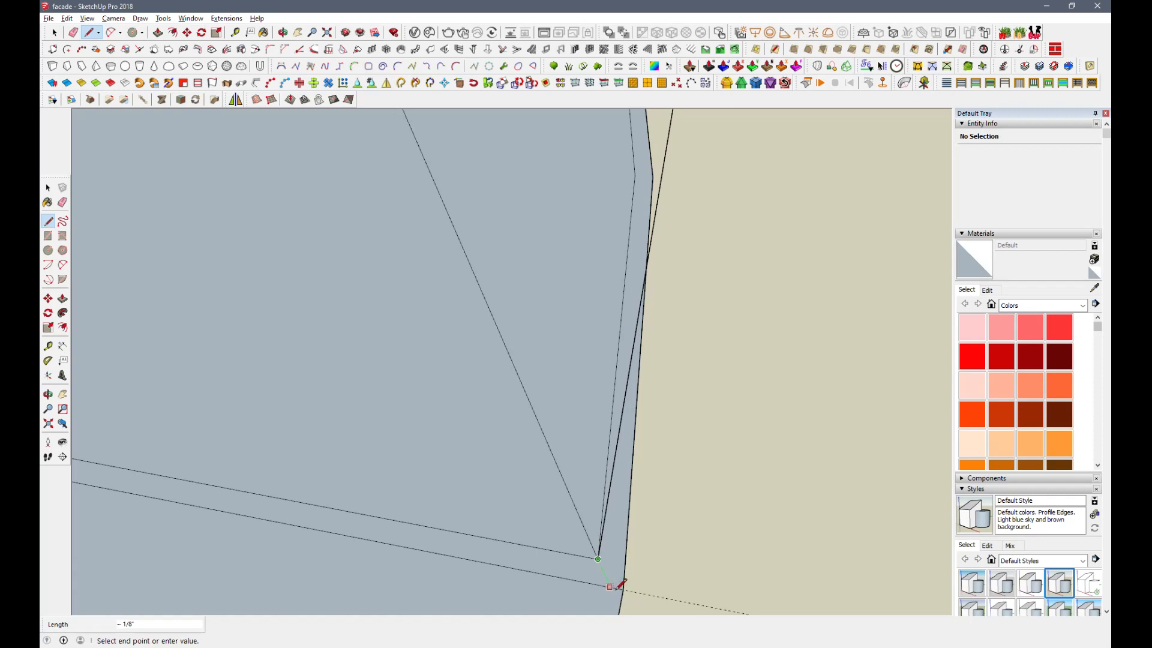
scroll(616, 587, down, 3)
middle_drag(532, 532, 341, 568)
scroll(341, 568, down, 6)
middle_drag(431, 492, 180, 539)
scroll(702, 312, up, 4)
scroll(706, 307, down, 5)
middle_drag(571, 390, 571, 365)
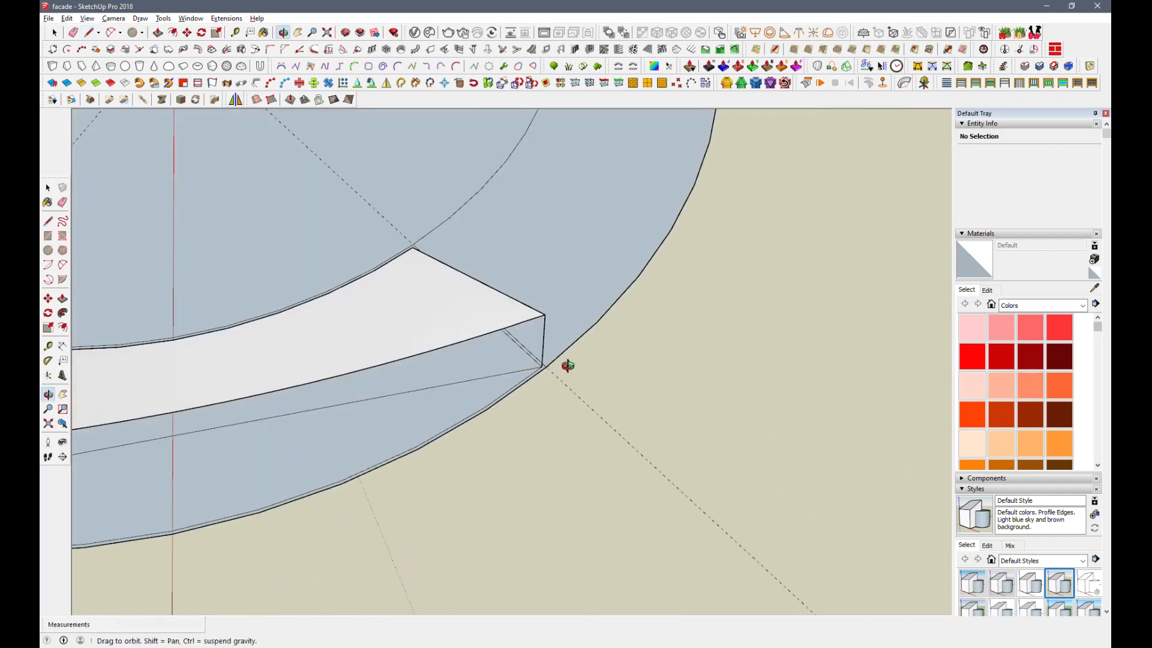
scroll(545, 360, up, 6)
scroll(539, 363, up, 2)
click(540, 363)
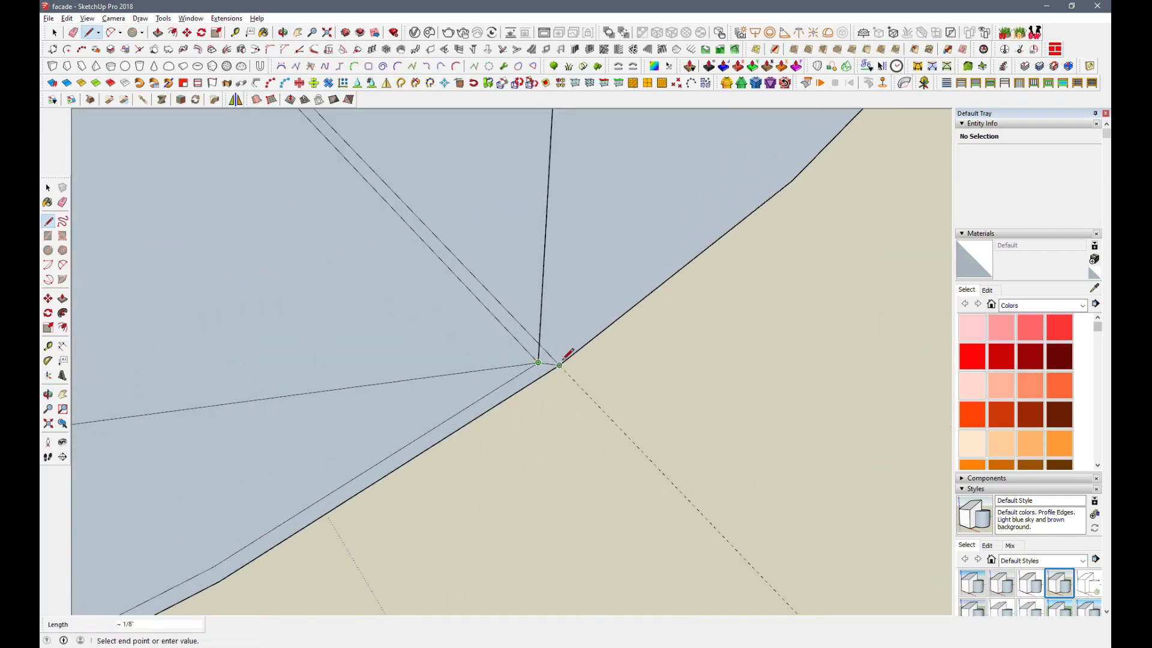
scroll(555, 360, up, 1)
scroll(595, 411, down, 4)
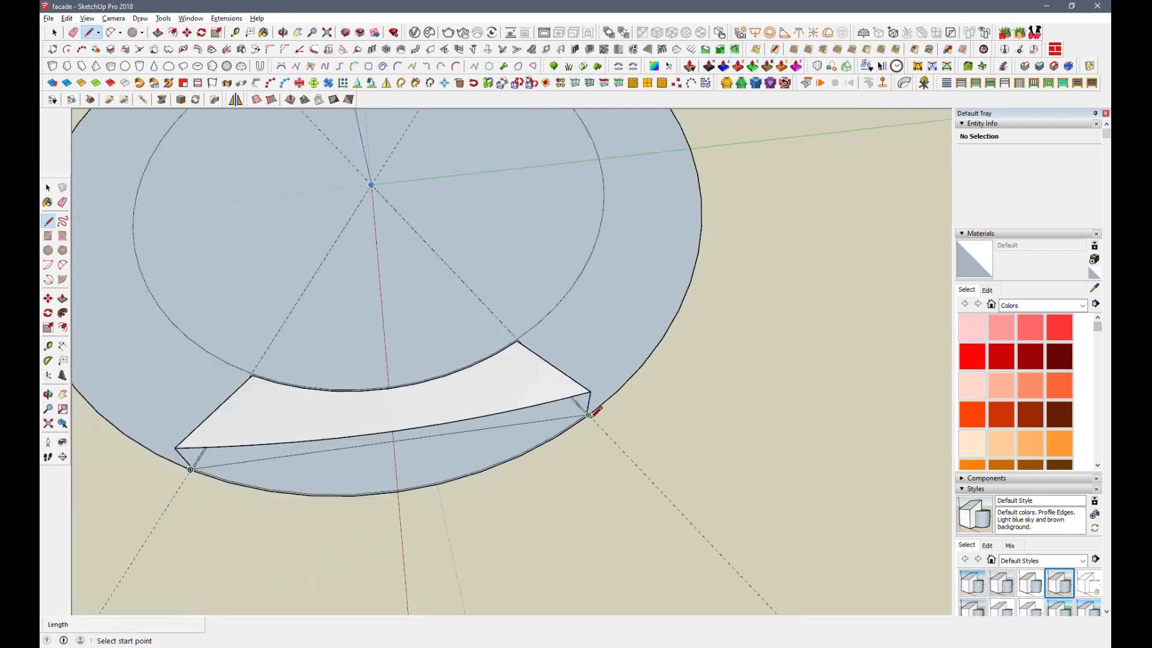
Step: Select the short gap line and copy it from the panel's opposite base corner up to the top corner above it
click(55, 33)
scroll(587, 426, up, 5)
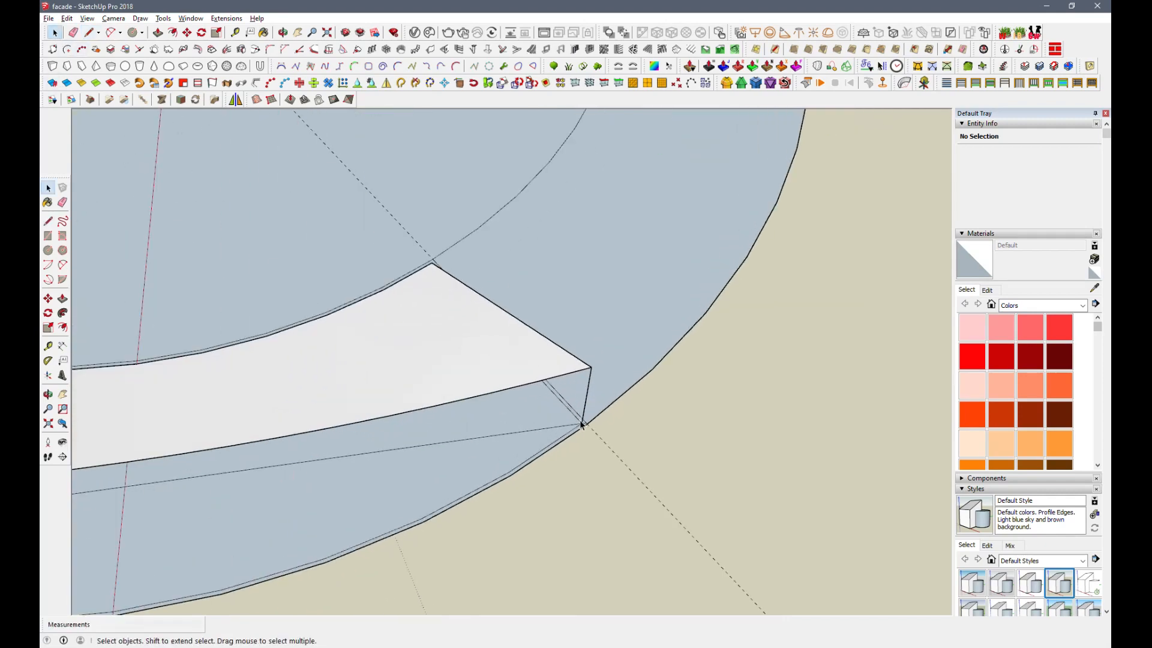
scroll(589, 426, up, 3)
click(589, 425)
scroll(747, 351, down, 10)
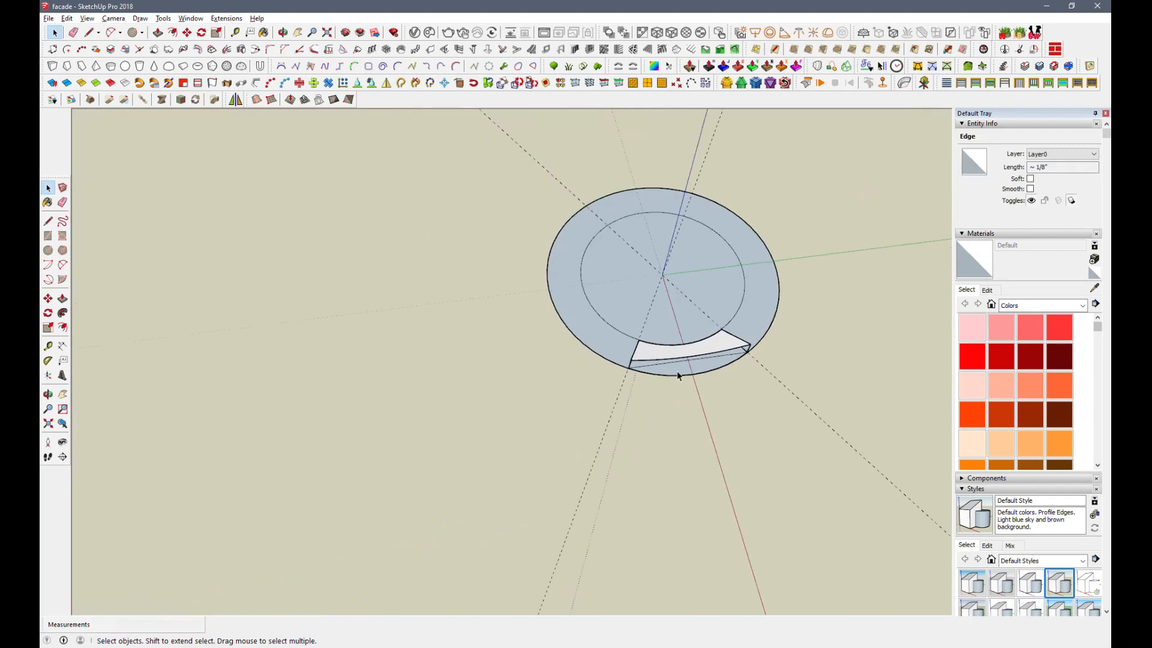
scroll(651, 370, up, 4)
scroll(585, 369, up, 9)
scroll(611, 362, down, 5)
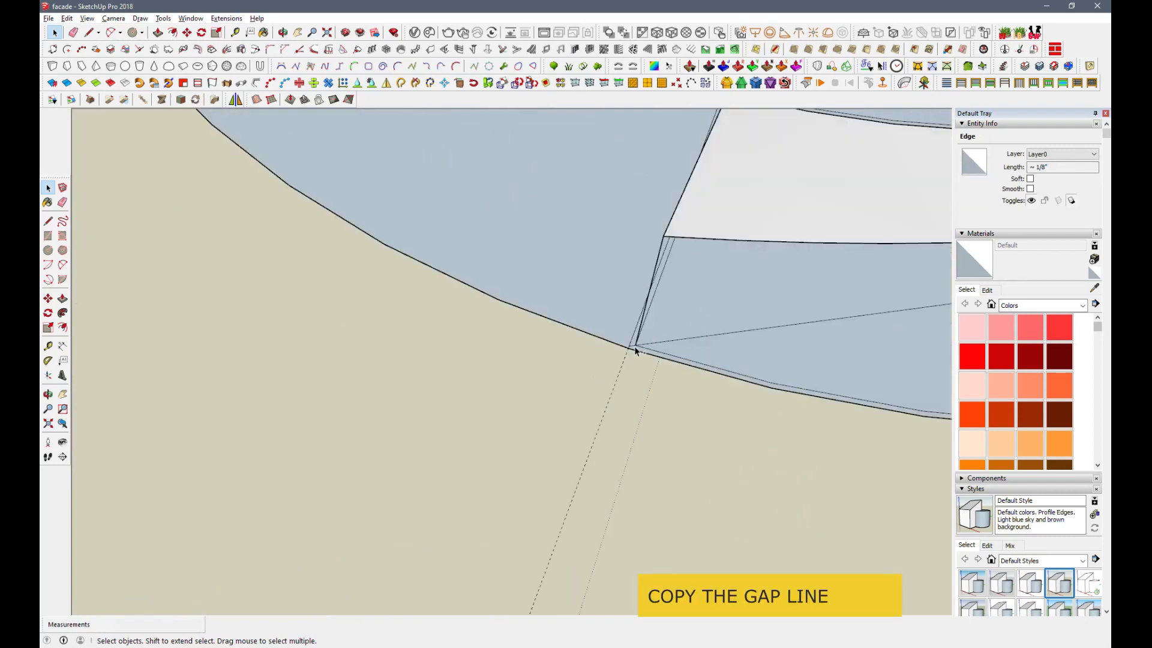
click(186, 32)
scroll(624, 353, up, 2)
click(623, 358)
key(ctrl)
click(660, 198)
Step: Group the curved surface together with the two selected gap edges
scroll(505, 356, down, 7)
middle_drag(496, 358, 689, 404)
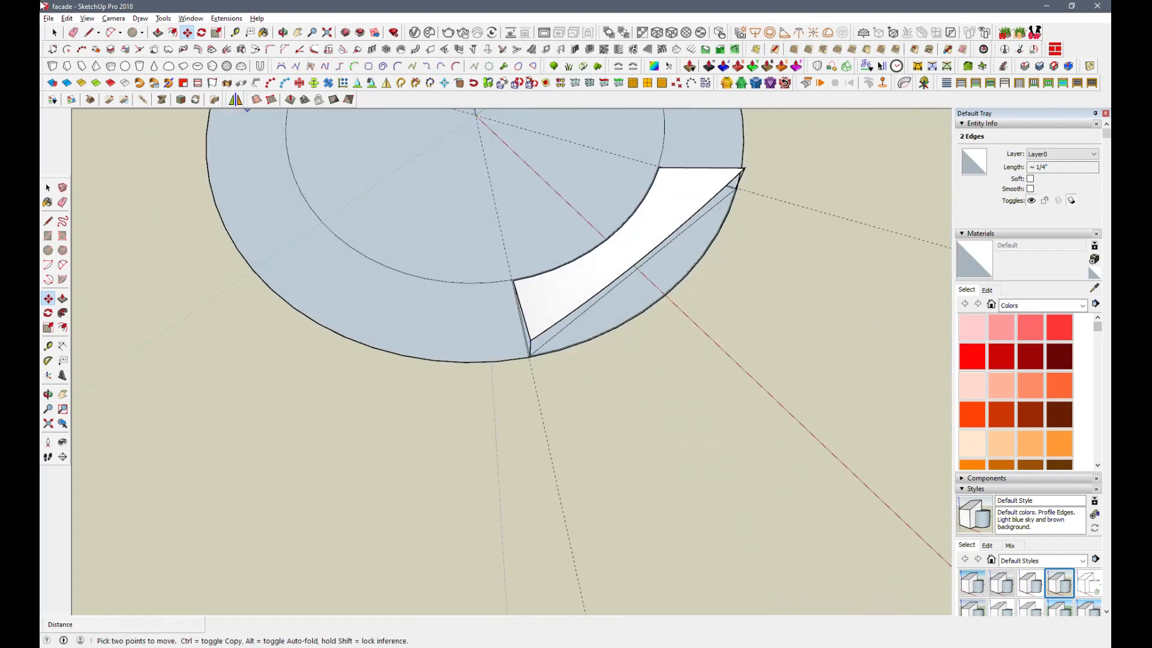
key(space)
triple_click(670, 228)
right_click(670, 226)
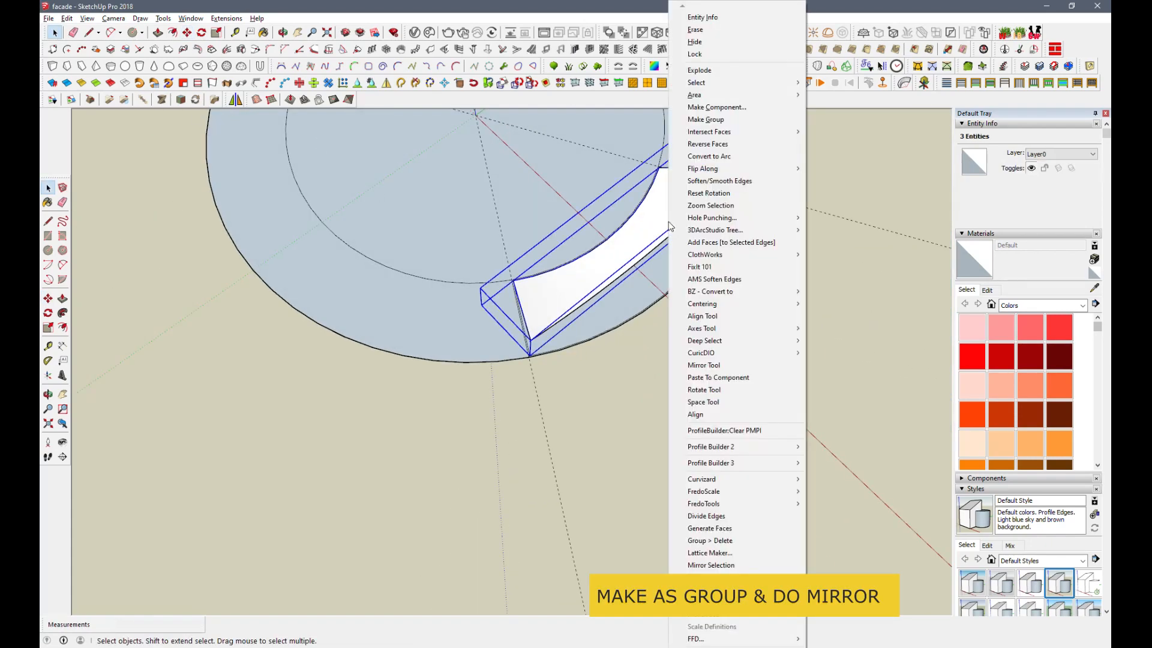
click(705, 119)
Step: Mirror the panel group about the line joining its two outer top corners, keeping the original half
scroll(560, 380, down, 5)
middle_drag(560, 381, 737, 342)
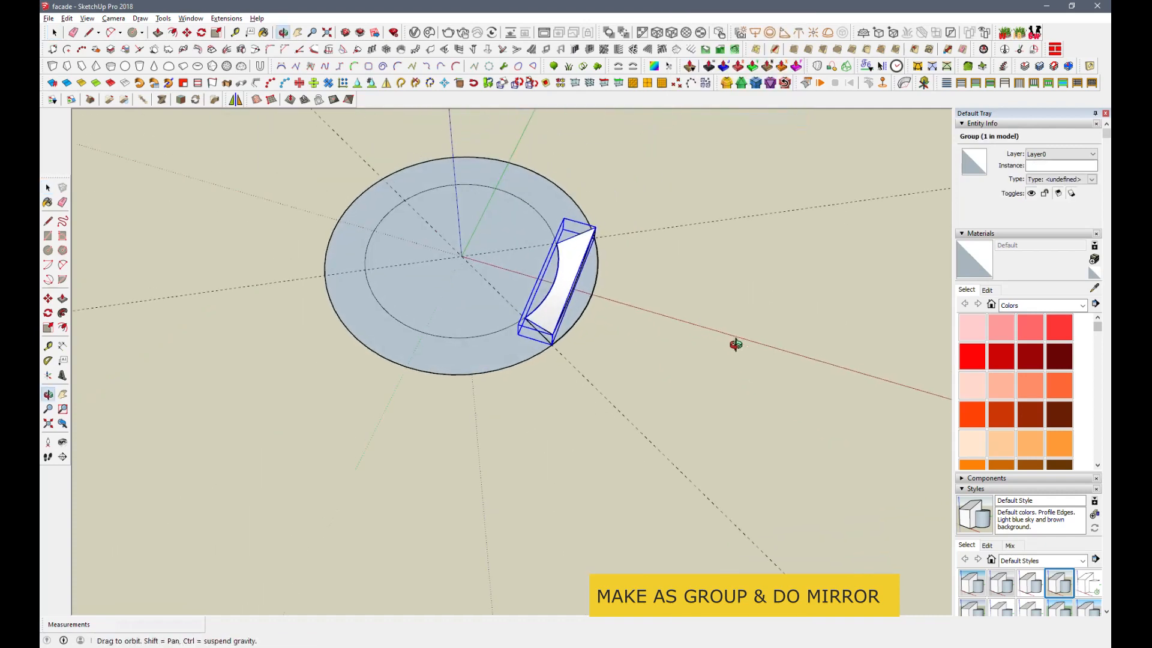
click(480, 262)
scroll(570, 277, up, 4)
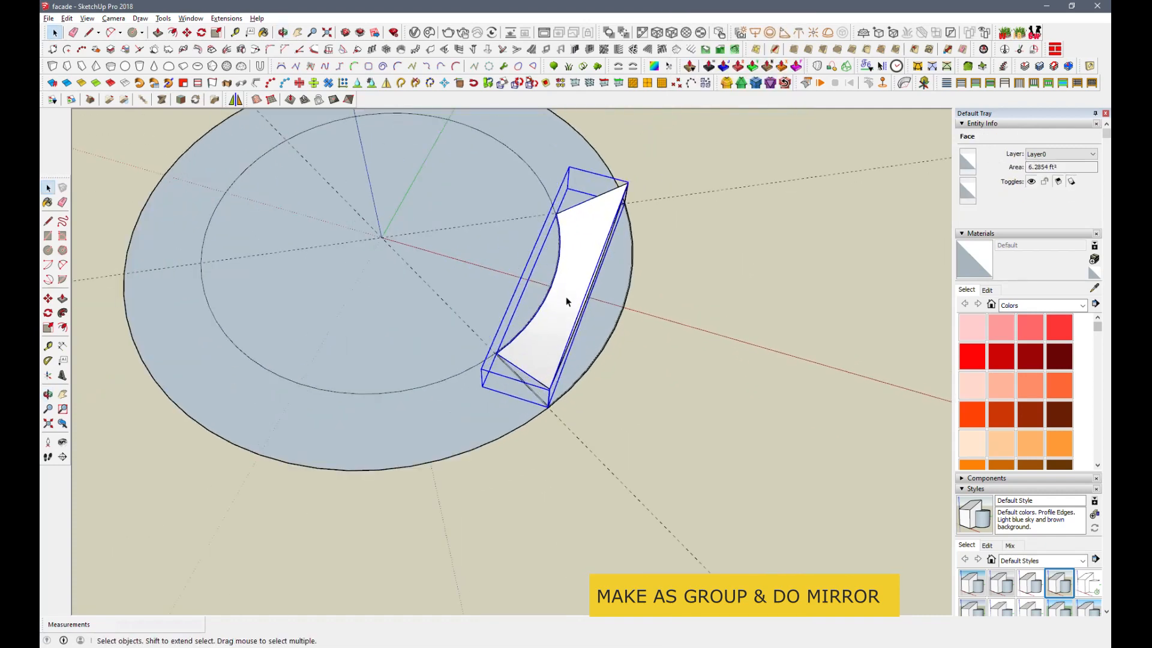
scroll(565, 302, up, 2)
click(387, 83)
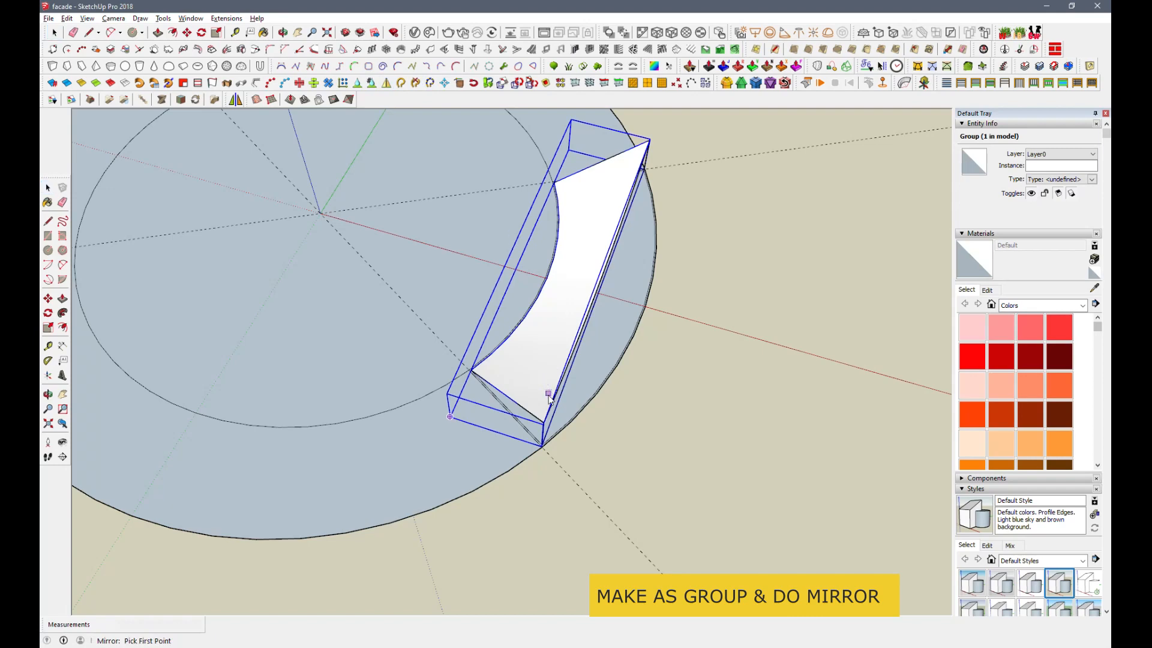
click(544, 423)
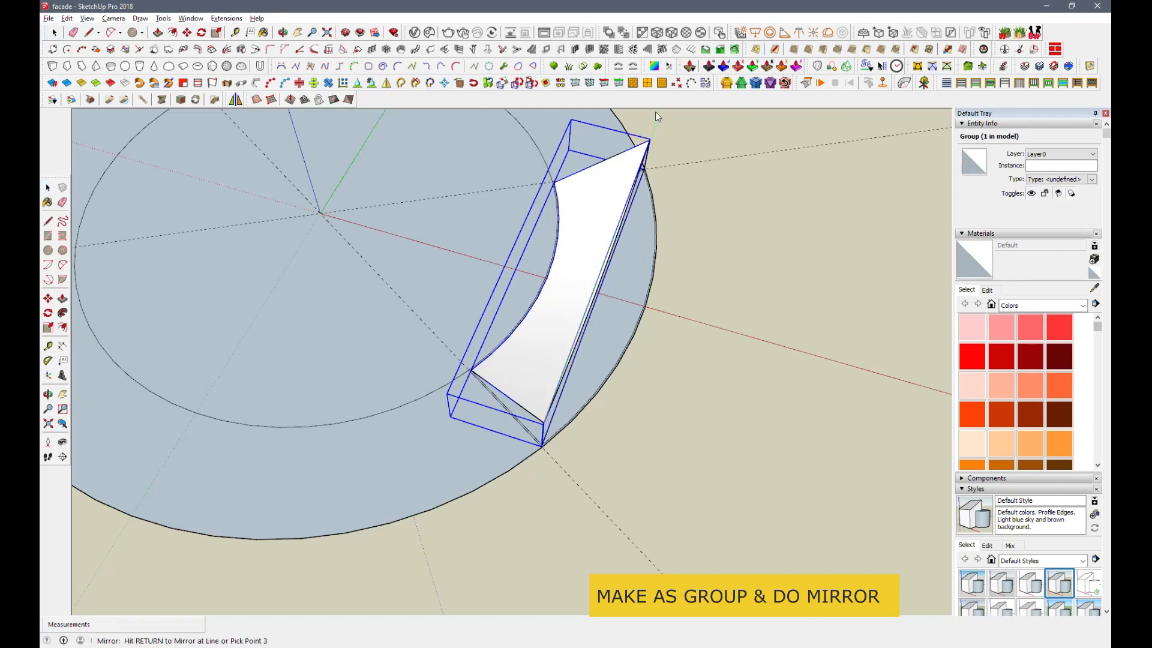
key(Return)
middle_drag(547, 286, 602, 329)
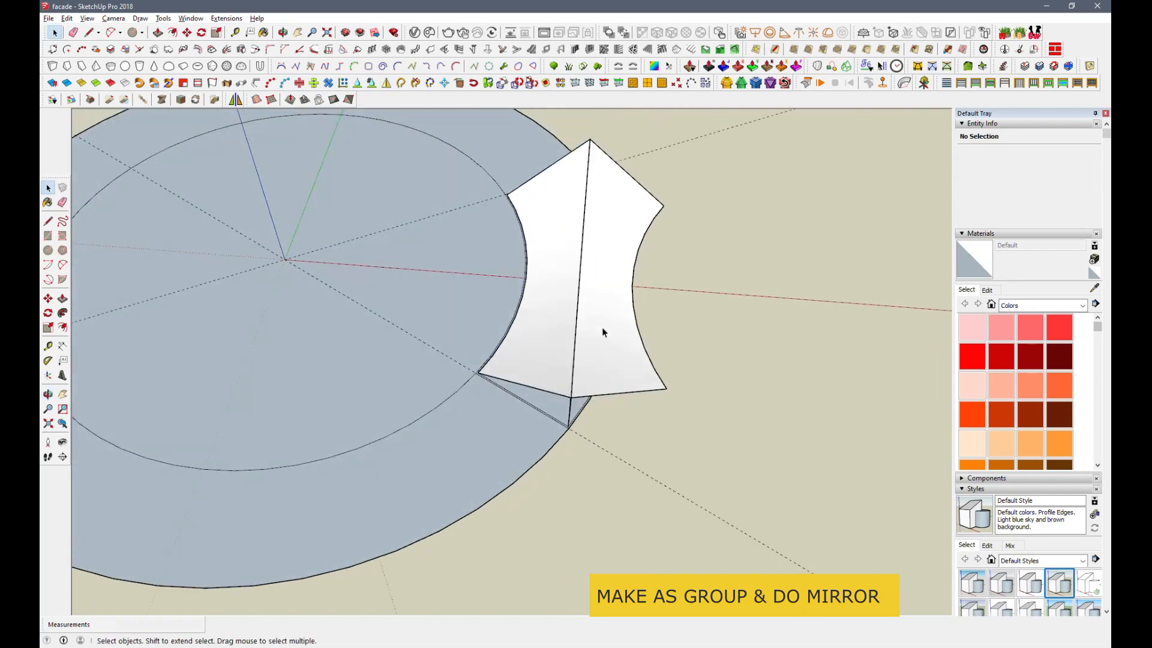
Step: Select both mirrored halves of the panel, group them and make them into a component
scroll(602, 326, up, 3)
mouse_move(565, 416)
middle_down()
mouse_move(733, 314)
mouse_move(841, 309)
middle_up()
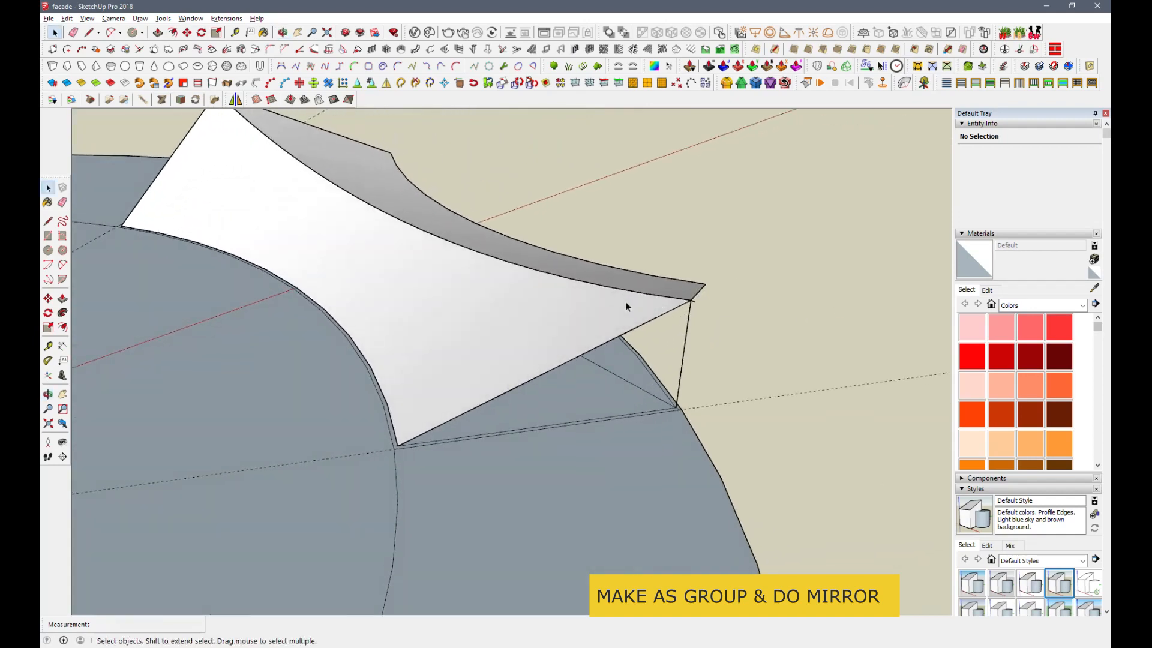
click(626, 308)
scroll(625, 364, down, 3)
middle_drag(625, 364, 423, 314)
scroll(303, 153, up, 5)
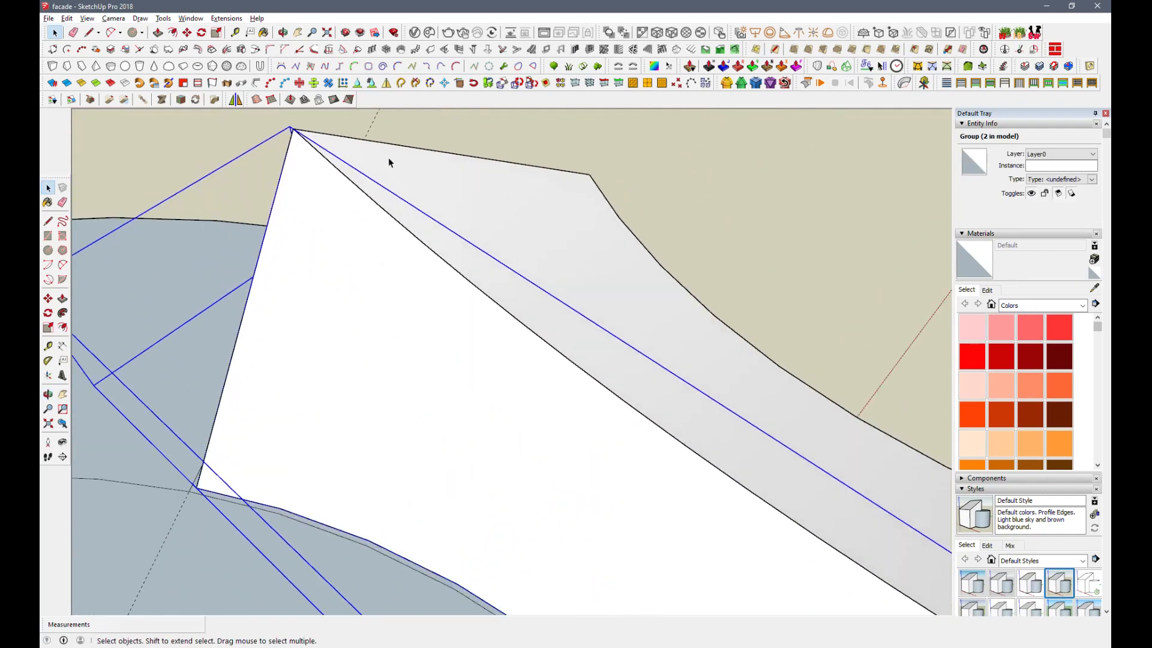
right_click(436, 179)
click(474, 116)
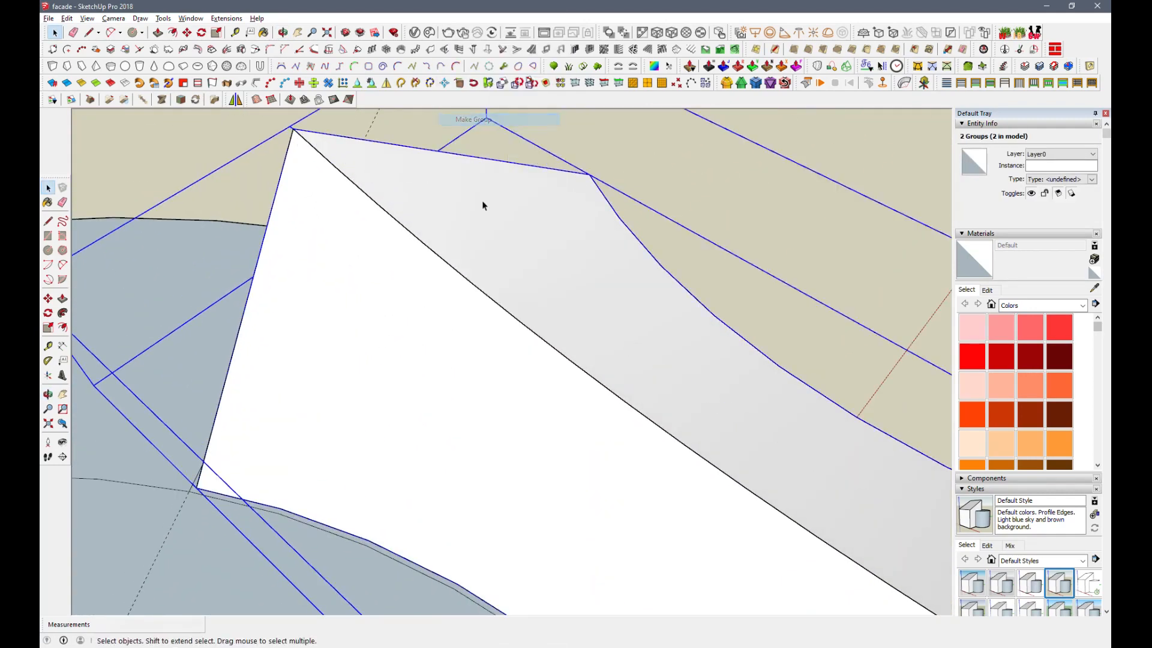
right_click(481, 206)
click(528, 91)
click(592, 447)
scroll(645, 247, down, 3)
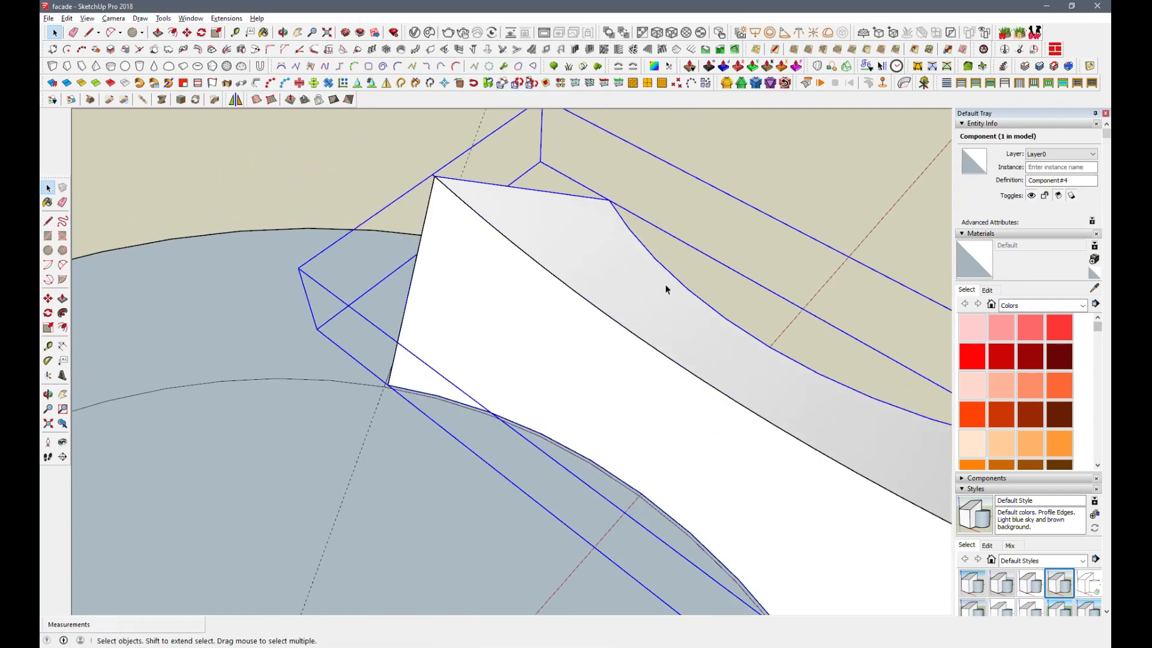
Step: Rotate-copy the panel component 60° about the circle's centre and multiply it with *5 to complete the ring
scroll(565, 273, down, 3)
middle_drag(689, 277, 546, 262)
scroll(577, 247, down, 2)
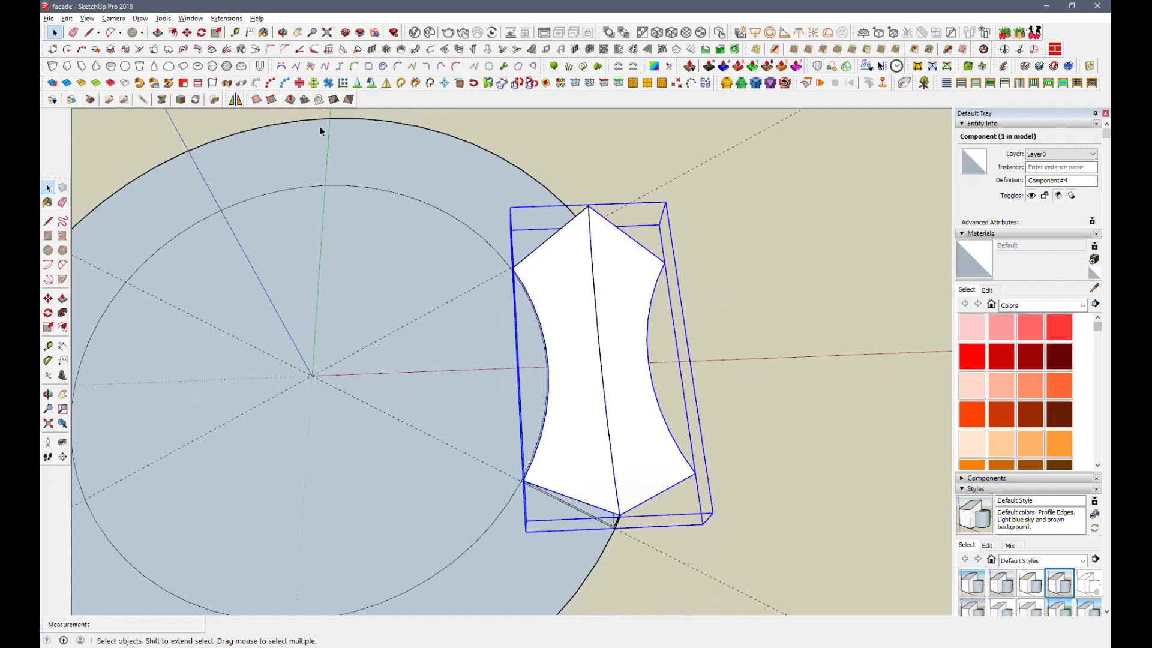
click(202, 35)
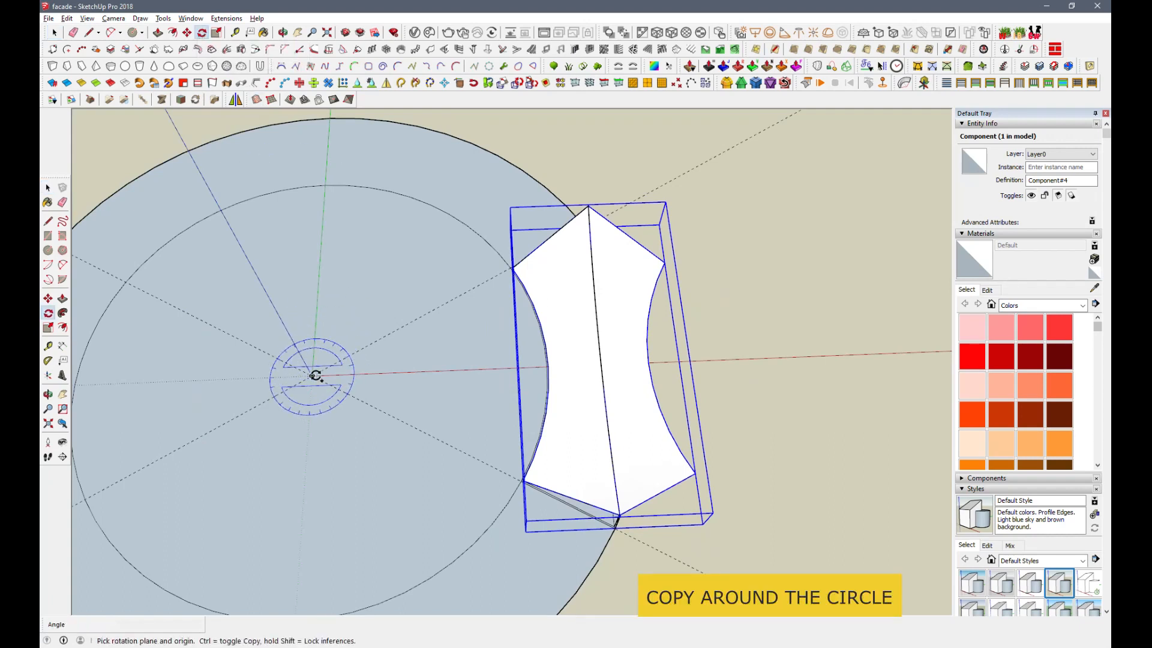
click(312, 375)
click(415, 427)
key(ctrl)
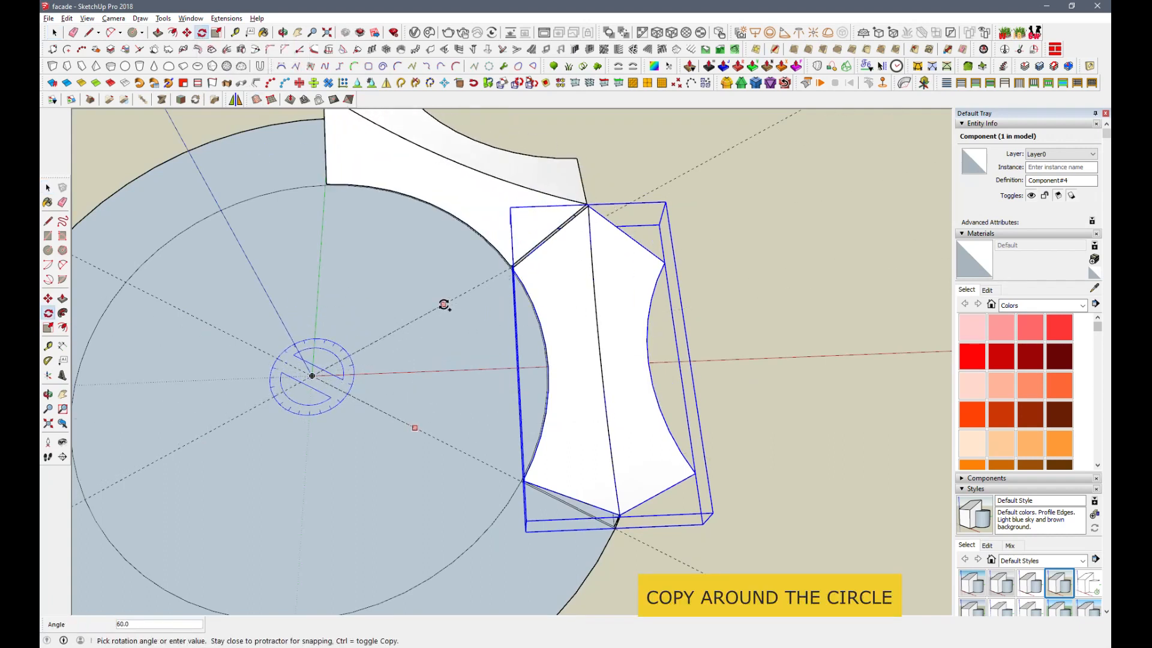
click(445, 303)
scroll(586, 206, up, 5)
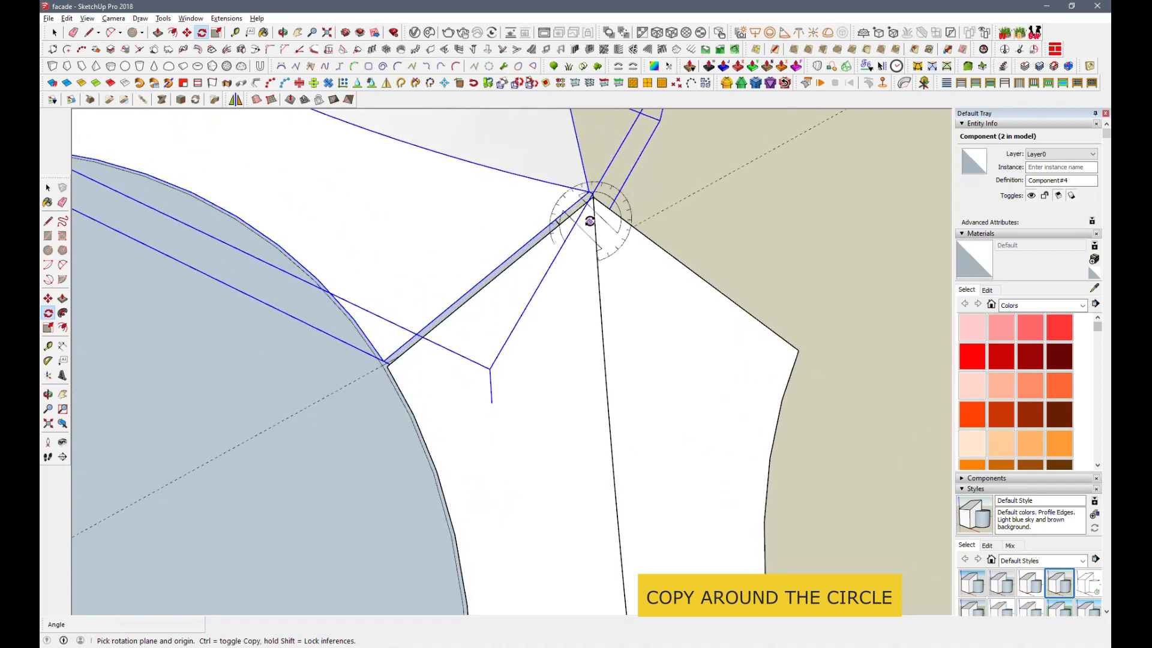
scroll(580, 240, down, 2)
text(*)
key(Return)
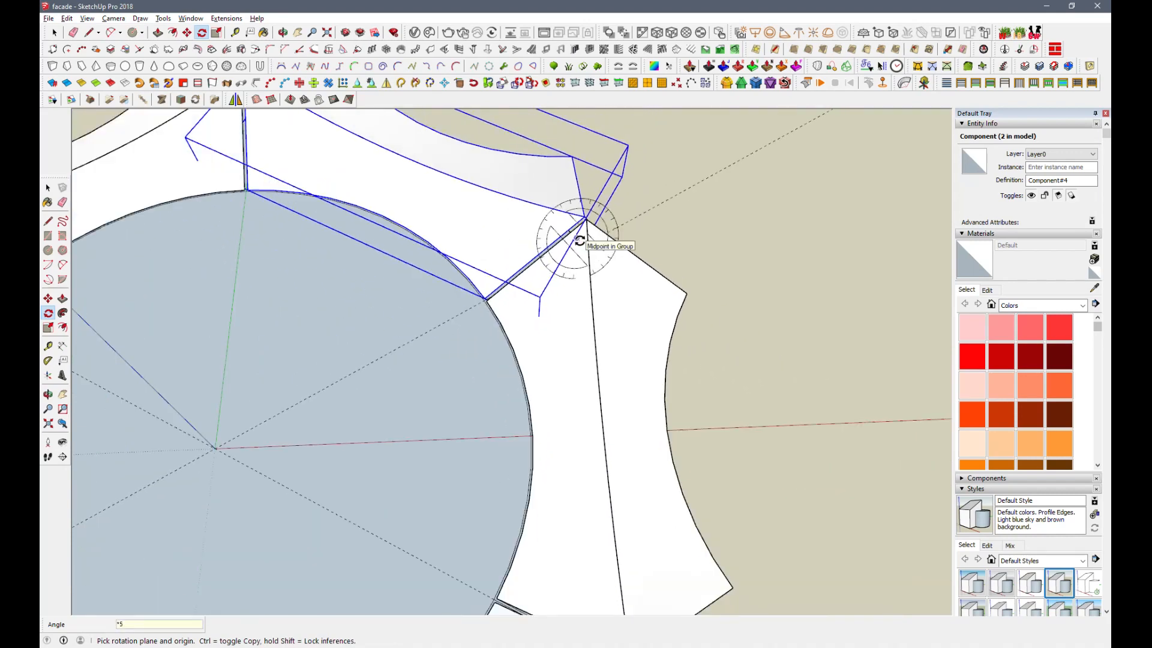
scroll(590, 241, down, 4)
Step: Rotate-copy one ring panel 120° about the midpoint of the gap at its outer corner, forming an outward arm
key(space)
click(650, 408)
scroll(586, 484, up, 1)
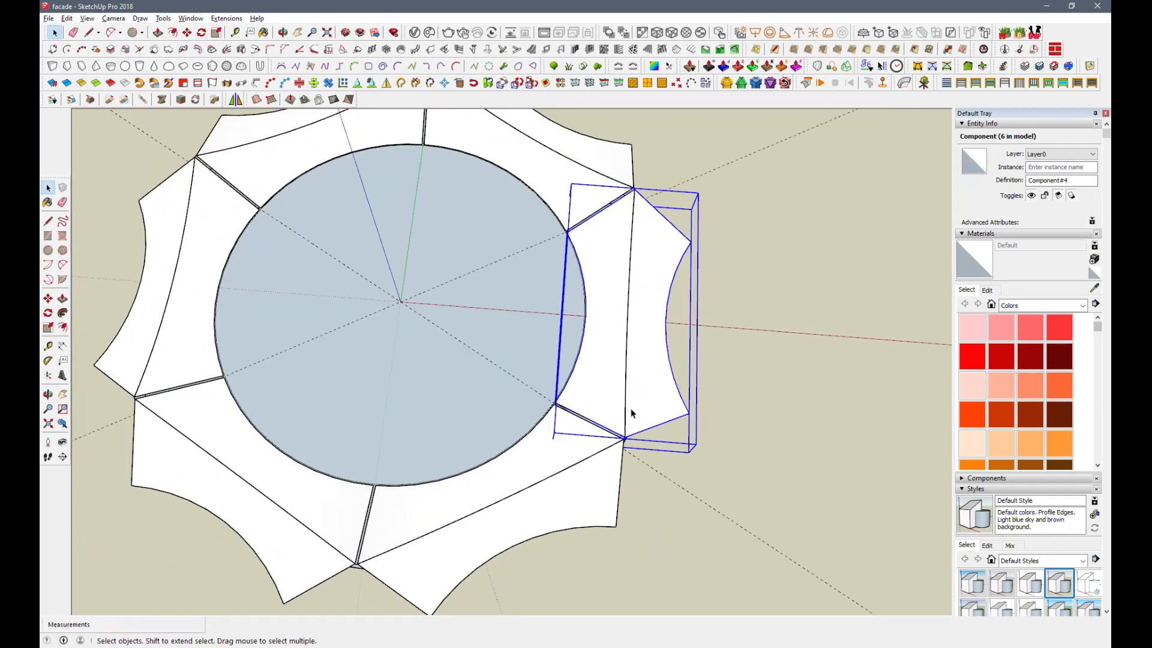
scroll(627, 458, up, 5)
middle_drag(639, 443, 761, 410)
click(664, 361)
scroll(660, 385, up, 2)
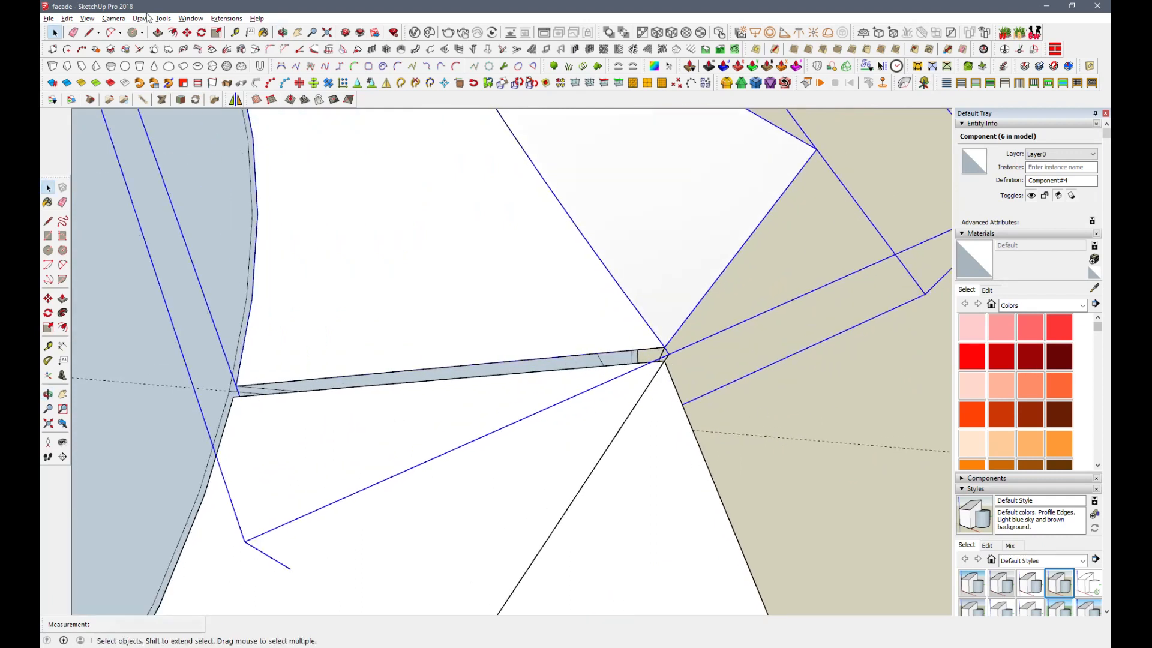
click(202, 32)
click(667, 355)
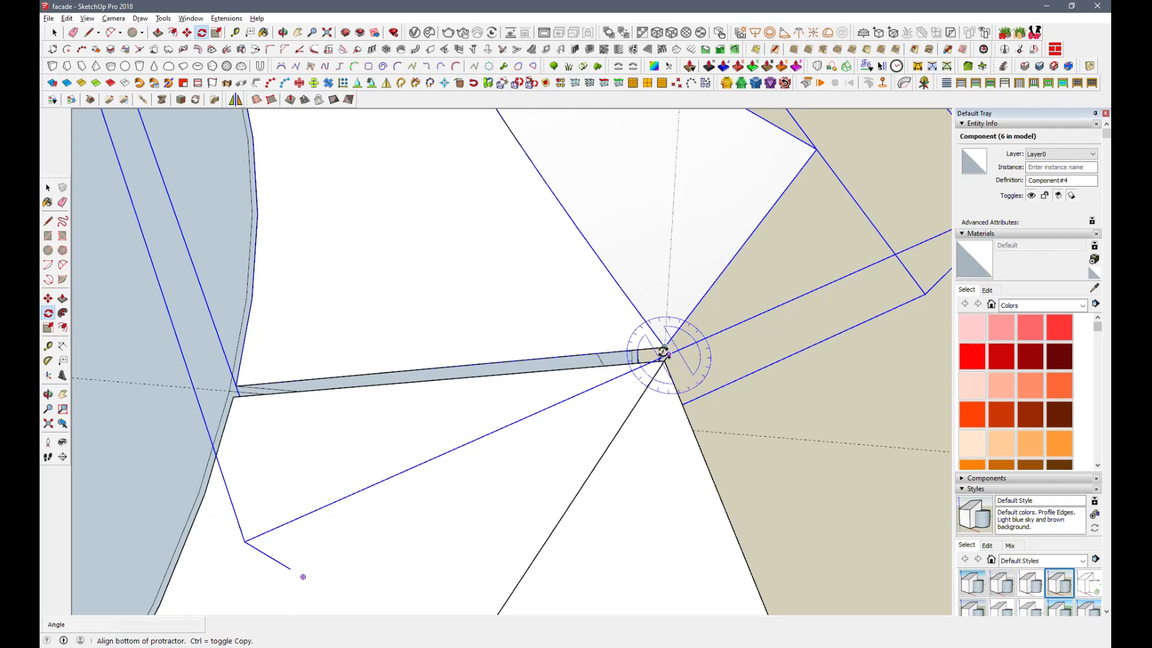
click(668, 340)
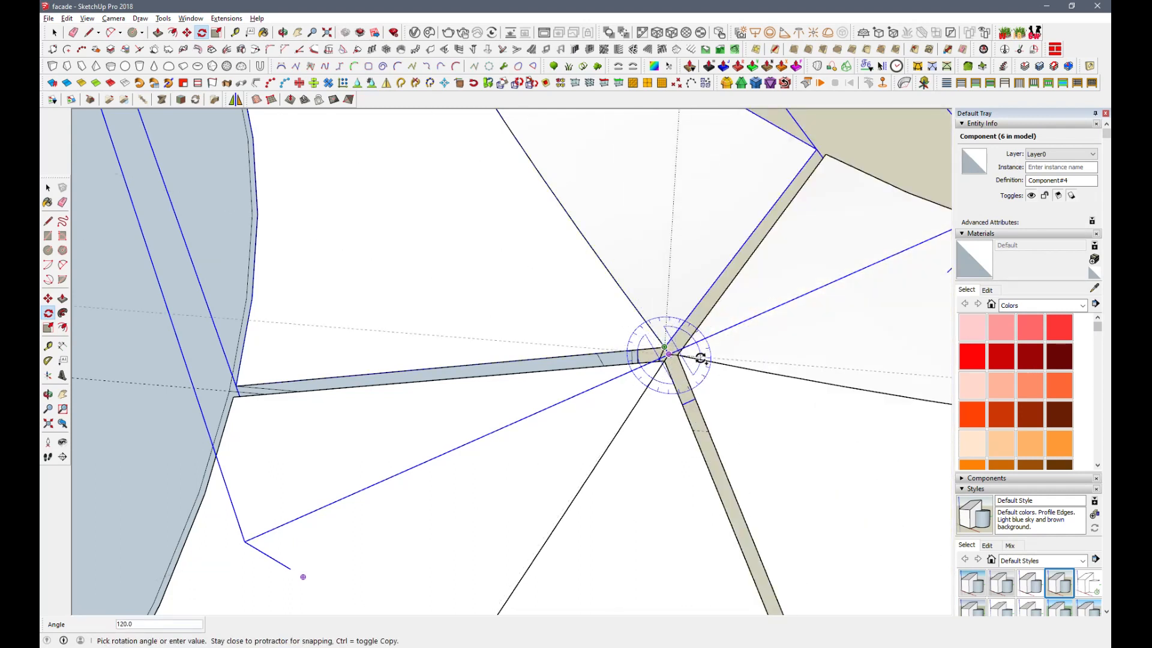
click(700, 358)
scroll(630, 336, down, 8)
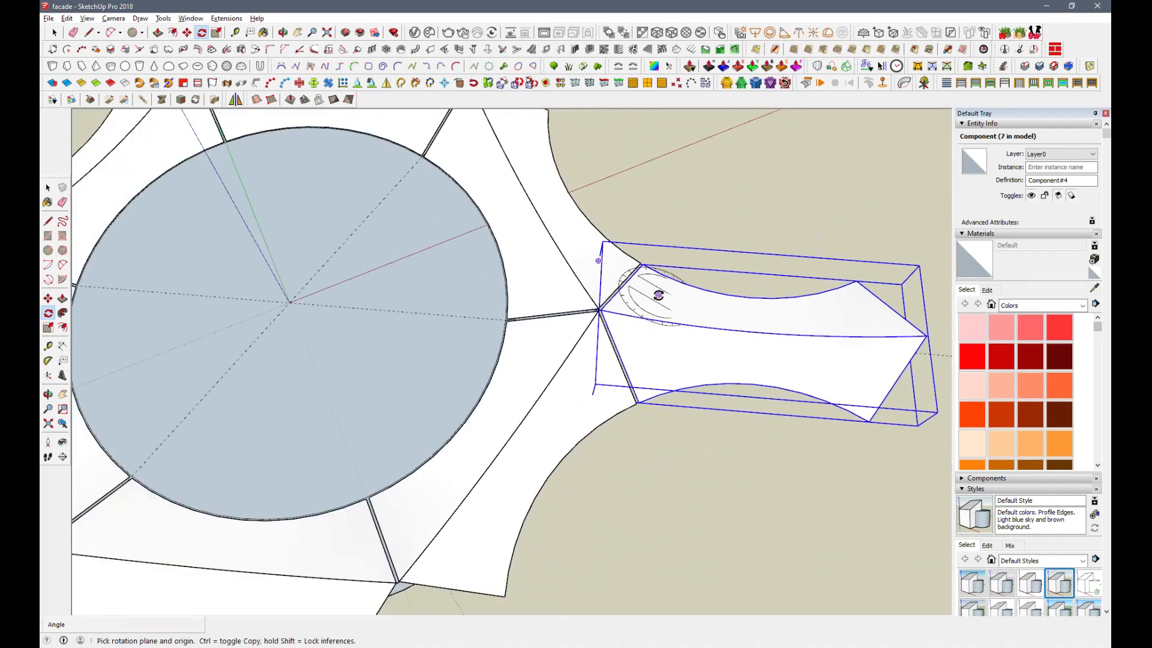
Step: Rotate-copy the outward arm 60° about the ring's centre and multiply it to five copies around the circle
click(320, 307)
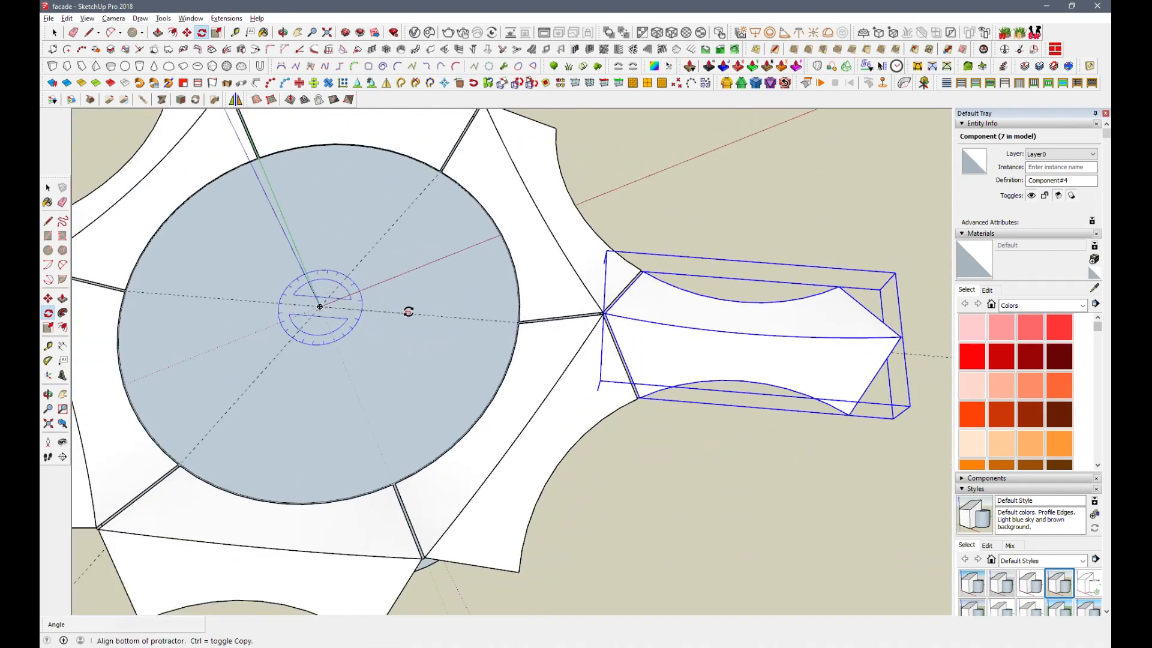
click(411, 314)
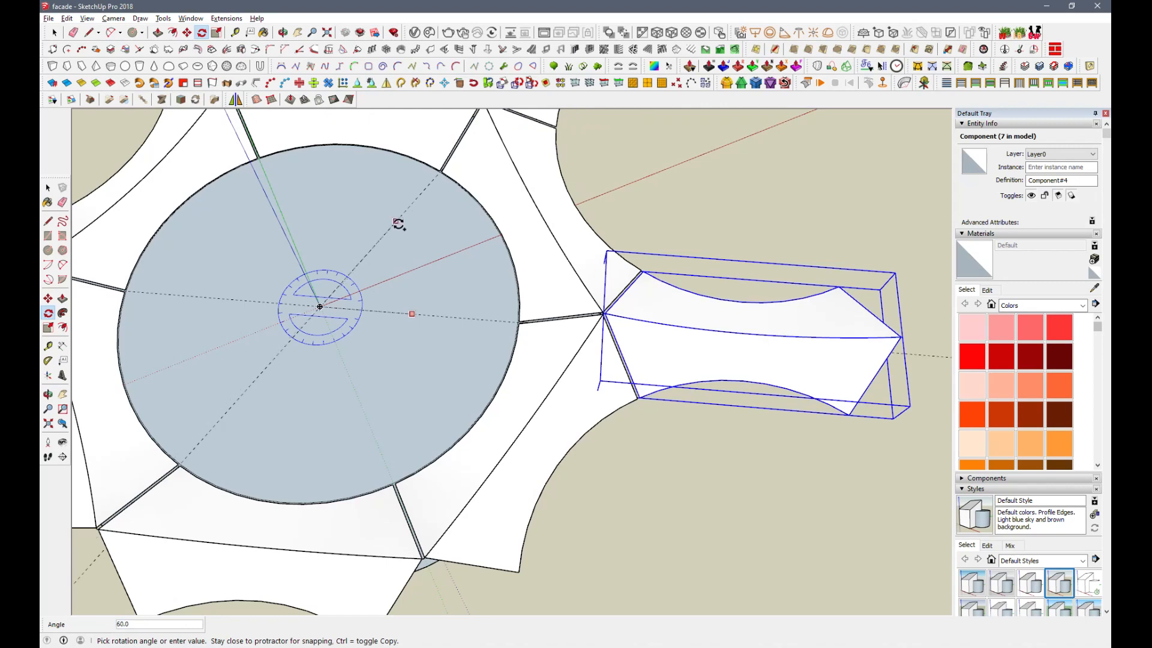
click(397, 222)
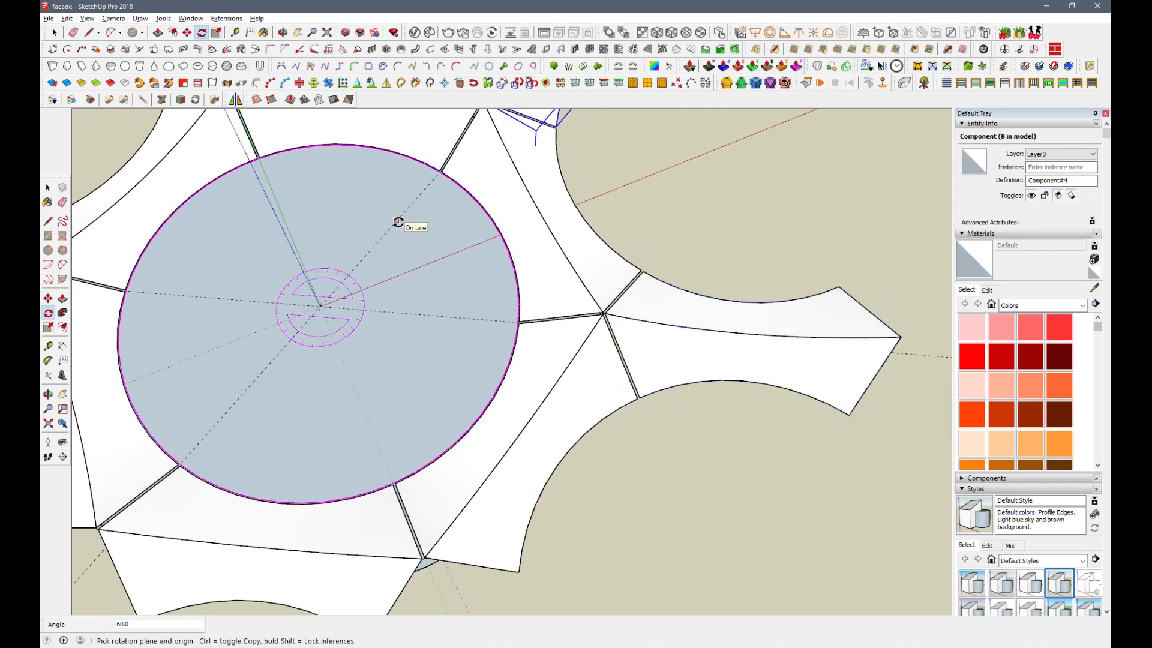
text(*)
key(Return)
Step: Delete the flat base circle geometry beneath the ring of panels
scroll(727, 344, down, 3)
middle_drag(727, 344, 695, 258)
scroll(553, 360, up, 3)
key(space)
click(567, 359)
key(Delete)
scroll(689, 344, down, 3)
middle_drag(690, 344, 657, 376)
scroll(614, 436, up, 3)
scroll(657, 377, down, 2)
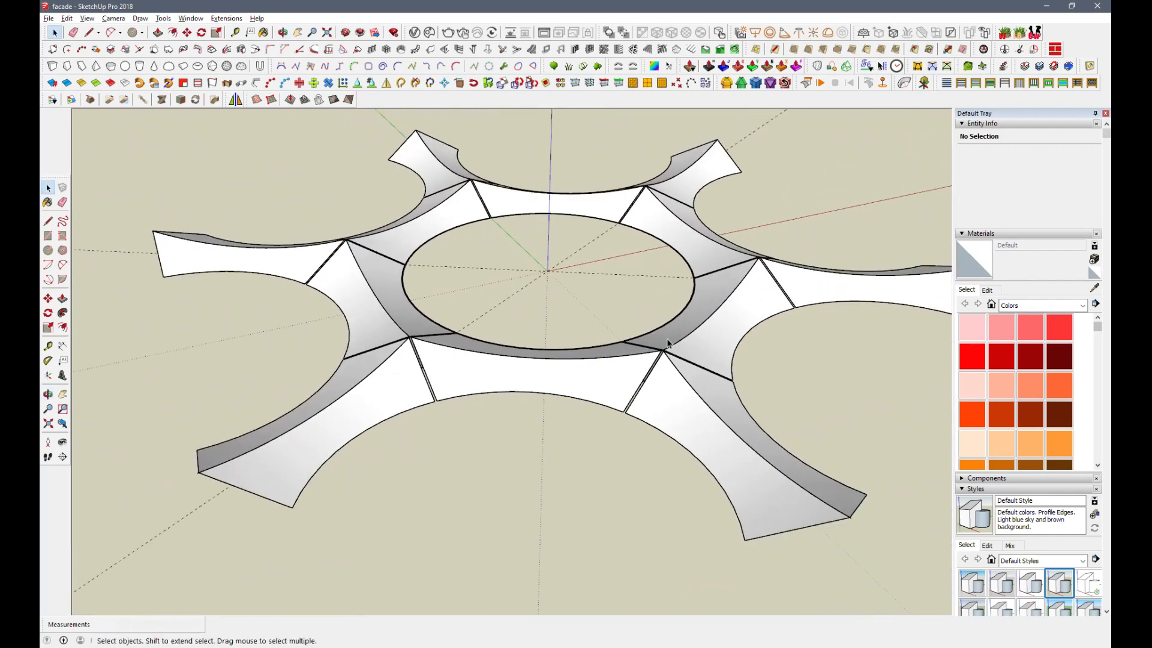
Step: Examine the repeating array of connected ring modules laid out beside the single module
scroll(668, 375, down, 5)
middle_drag(744, 422, 782, 460)
scroll(781, 436, down, 3)
scroll(782, 460, down, 4)
scroll(195, 412, up, 6)
scroll(689, 396, down, 5)
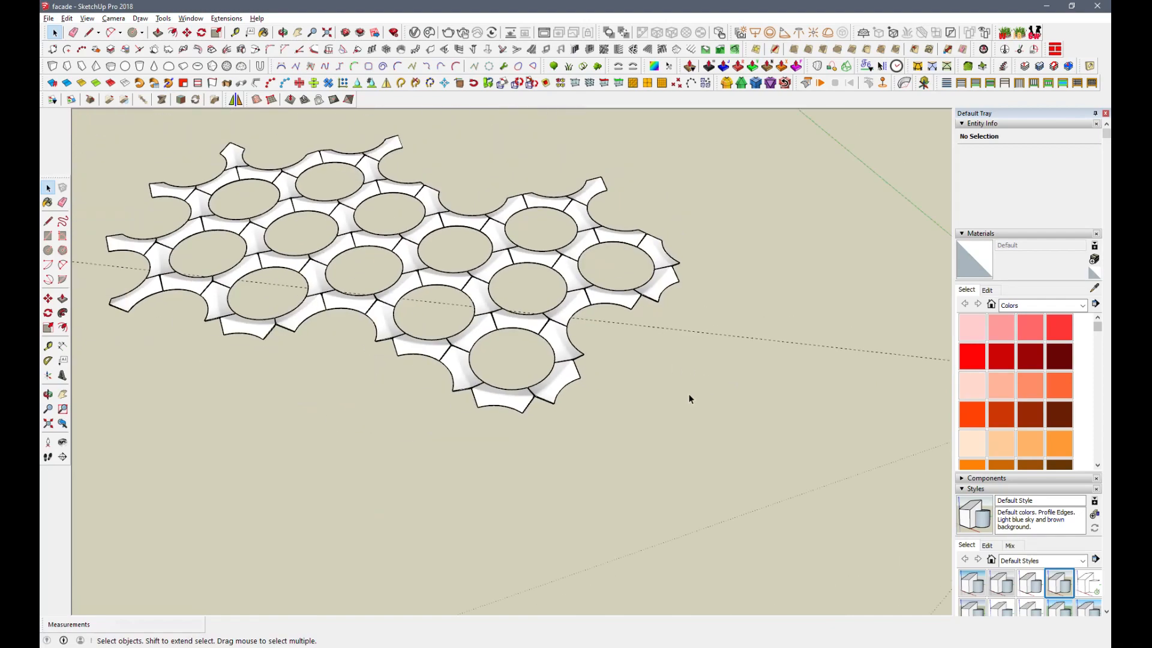
scroll(306, 294, up, 4)
scroll(308, 291, up, 2)
scroll(300, 299, down, 5)
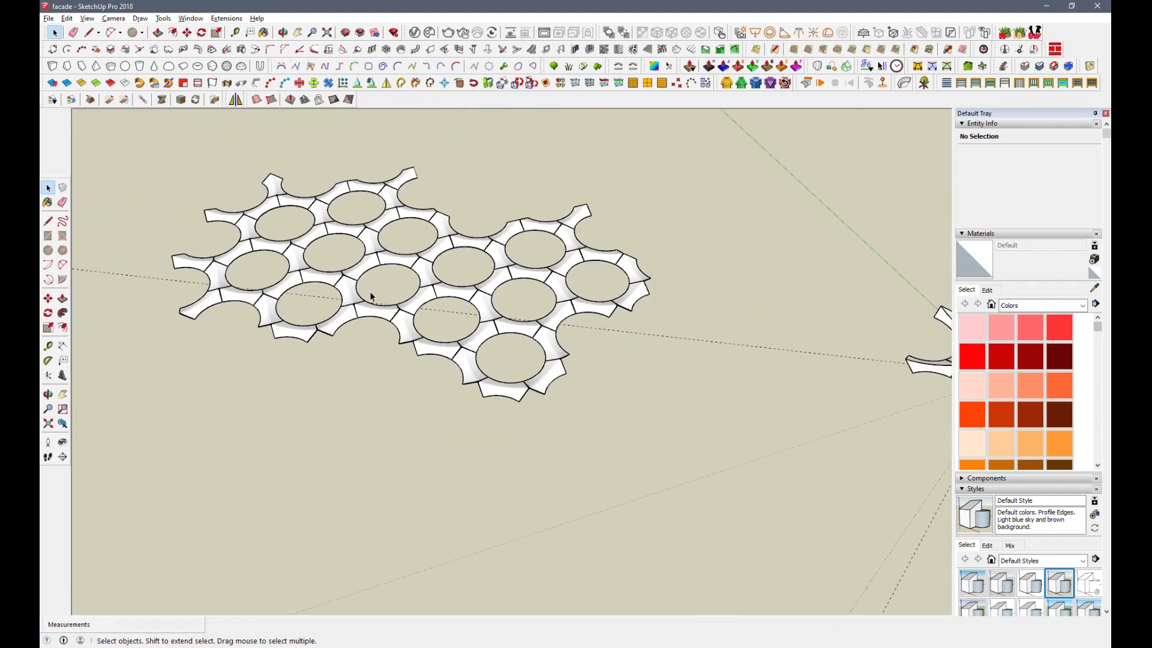
Step: Thicken the curved surface inside one panel component by about 3/8" with the Thicken push-pull tool, and leave the component
scroll(412, 322, up, 6)
scroll(436, 326, up, 3)
middle_drag(452, 352, 505, 336)
scroll(505, 336, down, 5)
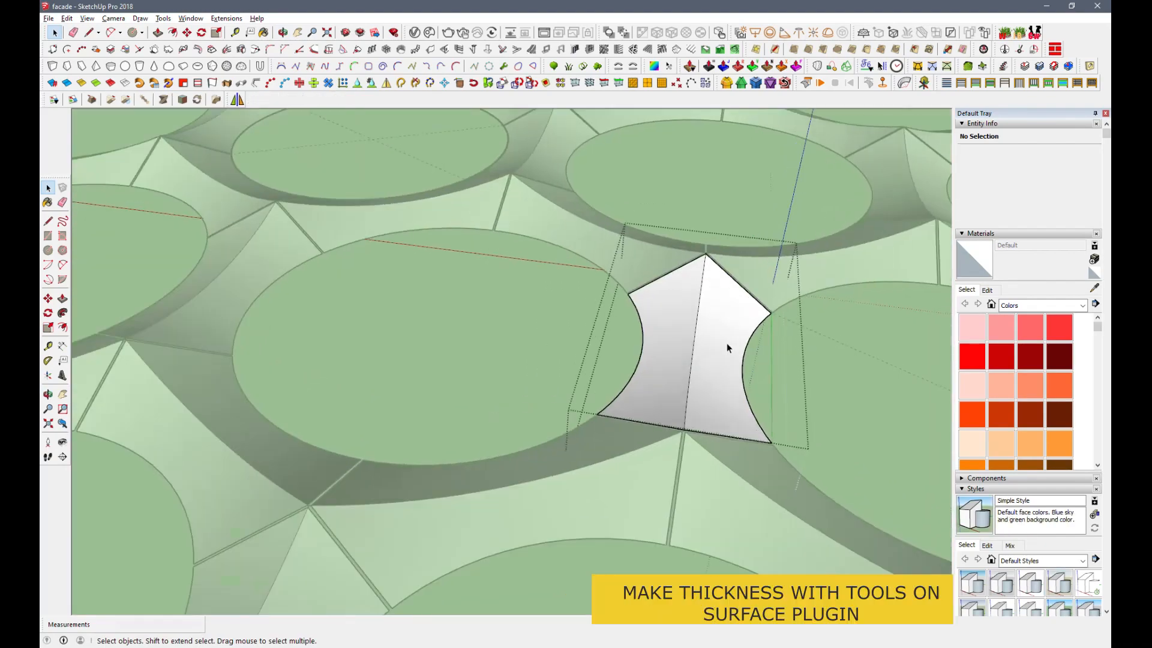
click(726, 343)
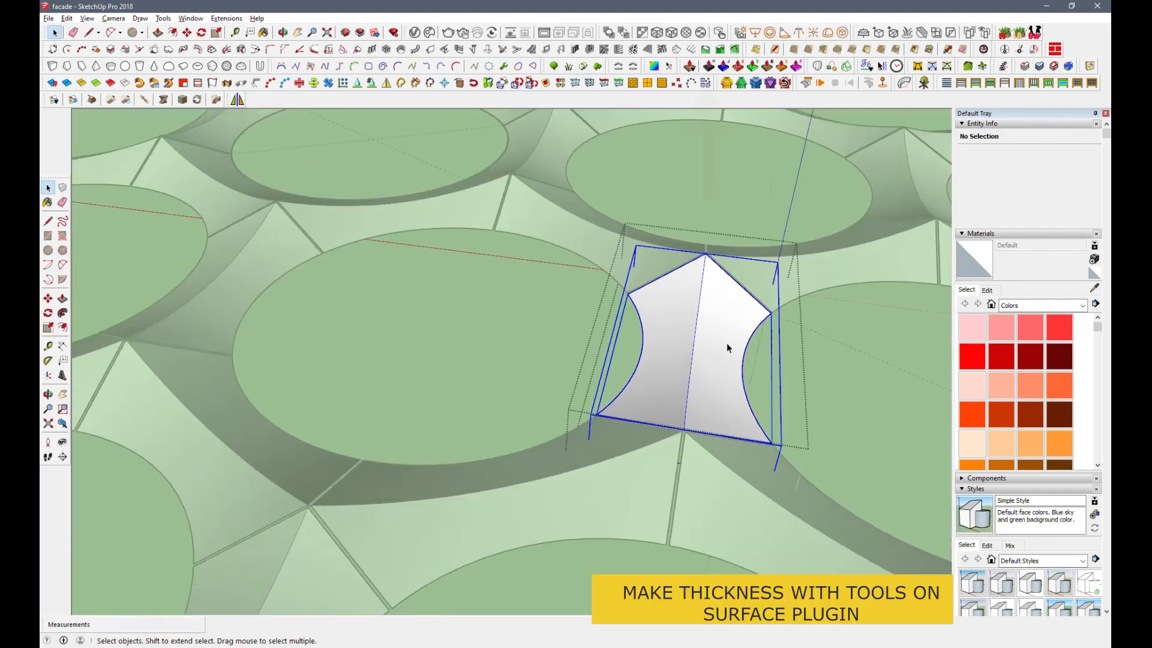
click(709, 66)
scroll(690, 380, up, 4)
drag(710, 385, 700, 391)
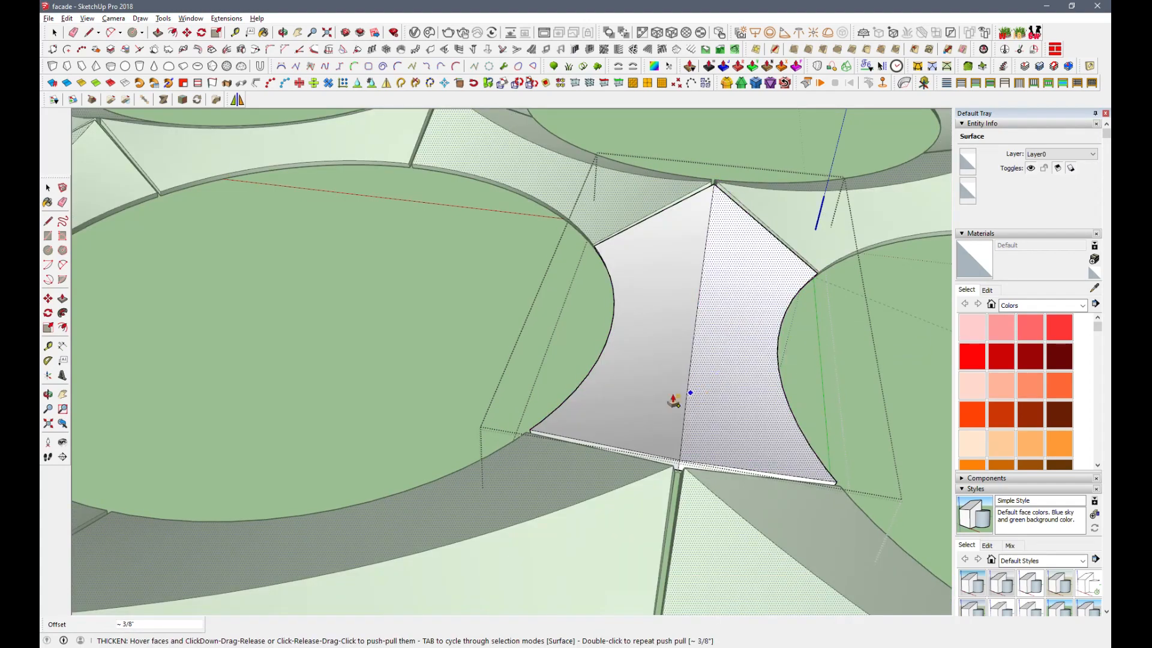
click(54, 33)
scroll(508, 361, down, 4)
click(510, 362)
middle_drag(555, 371, 517, 485)
click(654, 475)
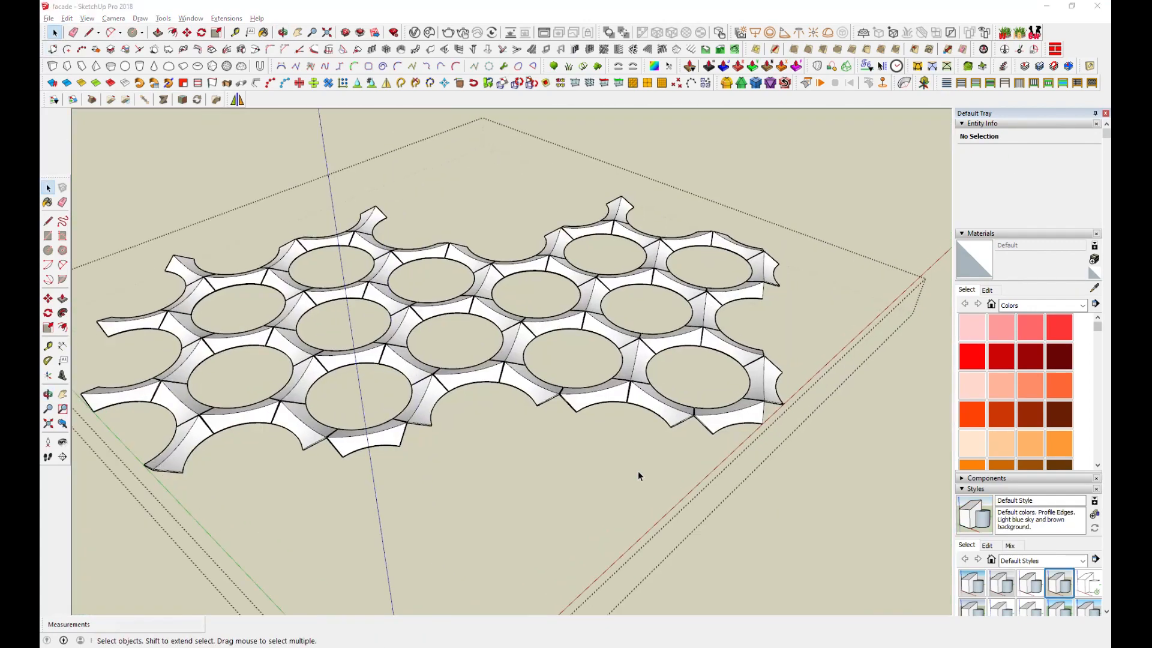
Step: Round the central crease edge inside one panel component with RoundCorner, using an offset of about 3/8" and 6 segments
scroll(351, 235, up, 10)
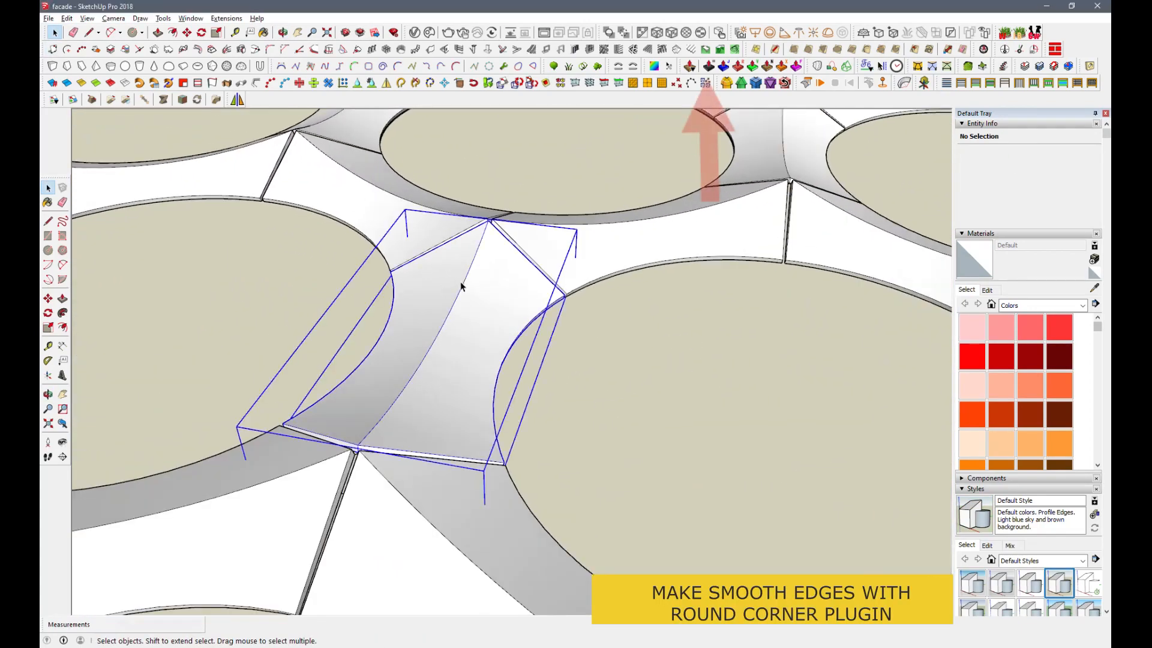
double_click(461, 286)
key(Escape)
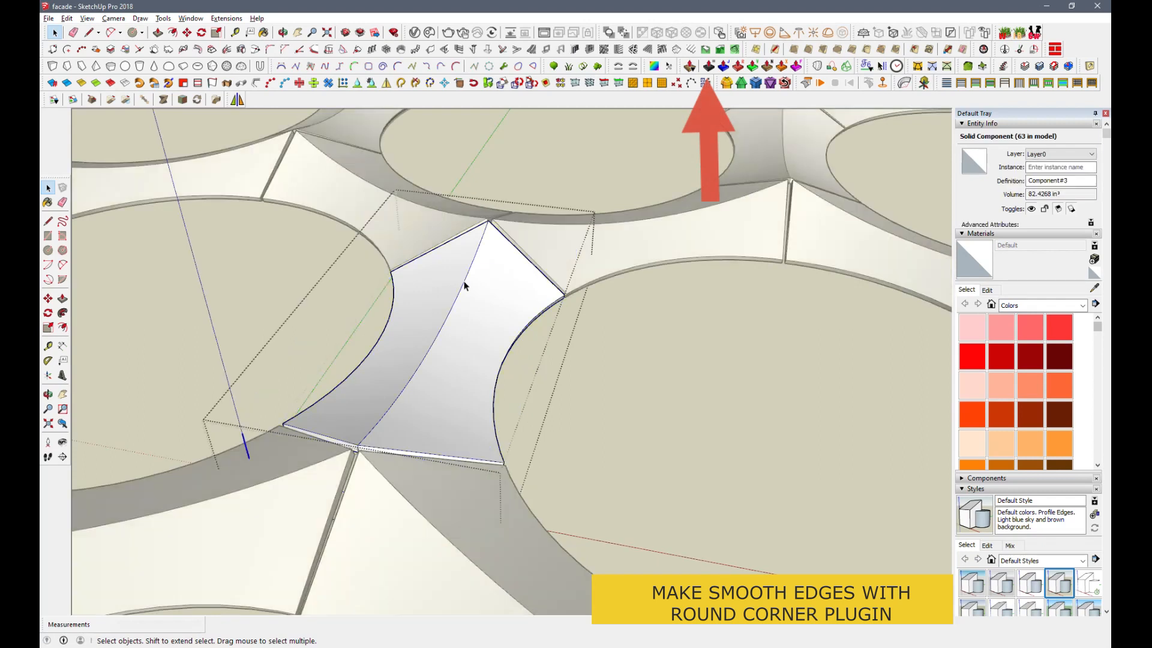
click(918, 67)
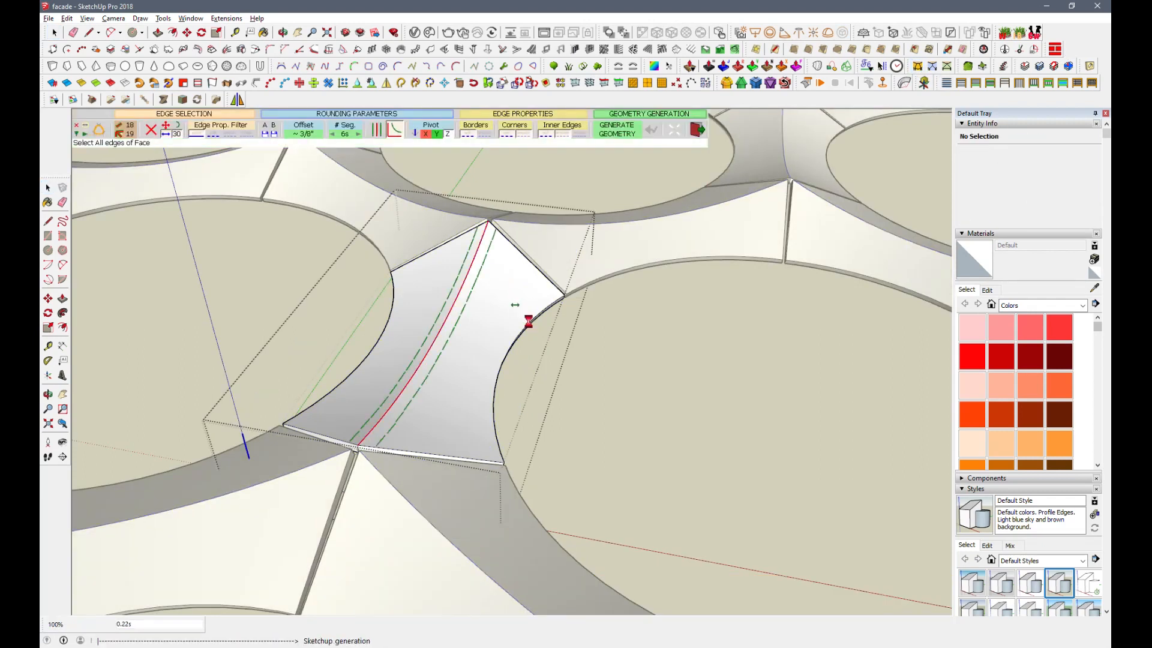
click(56, 34)
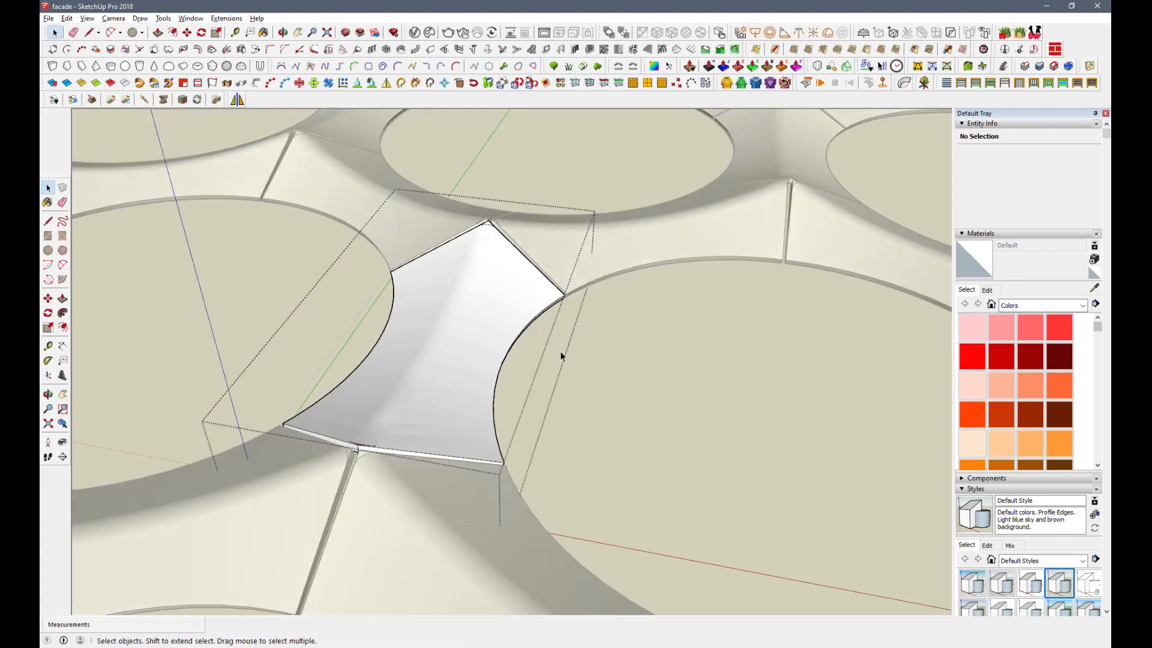
click(562, 353)
scroll(561, 353, down, 3)
middle_drag(562, 352, 644, 373)
scroll(500, 425, down, 5)
scroll(601, 359, down, 2)
scroll(644, 373, down, 3)
scroll(406, 425, up, 1)
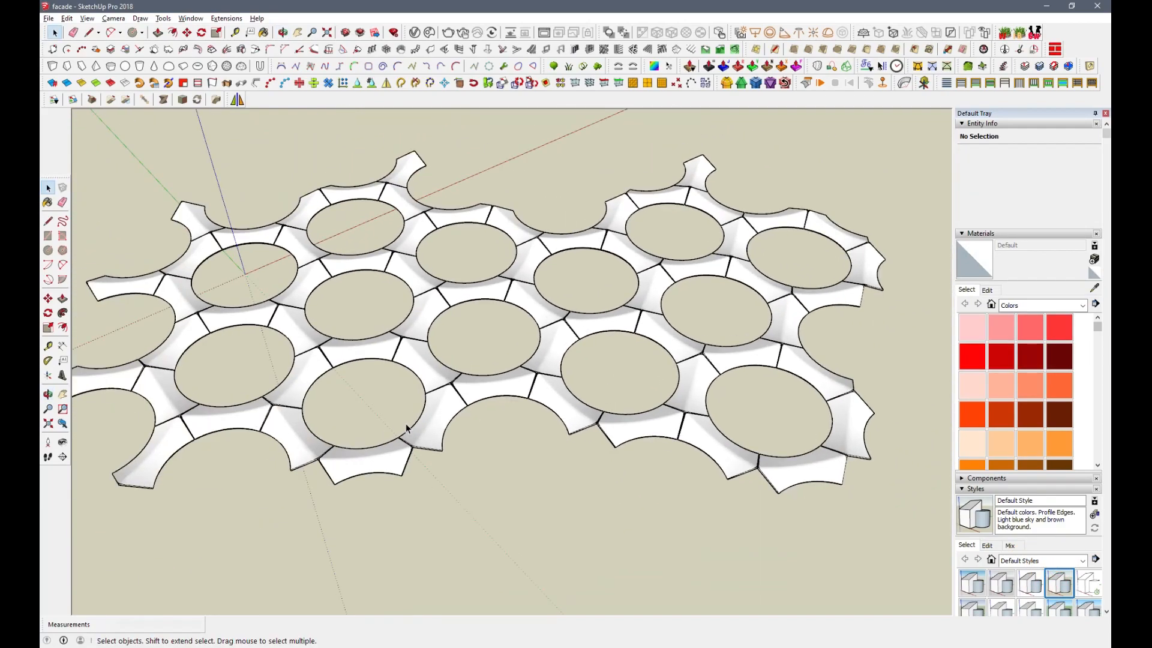